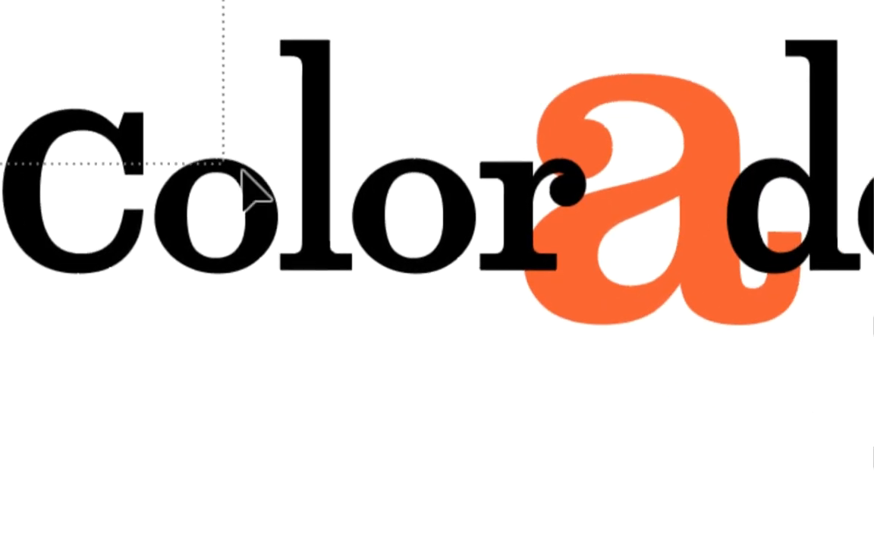
Duplicate the lowest Colorado wordmark with the large orange a directly below the original
drag(243, 171, 409, 228)
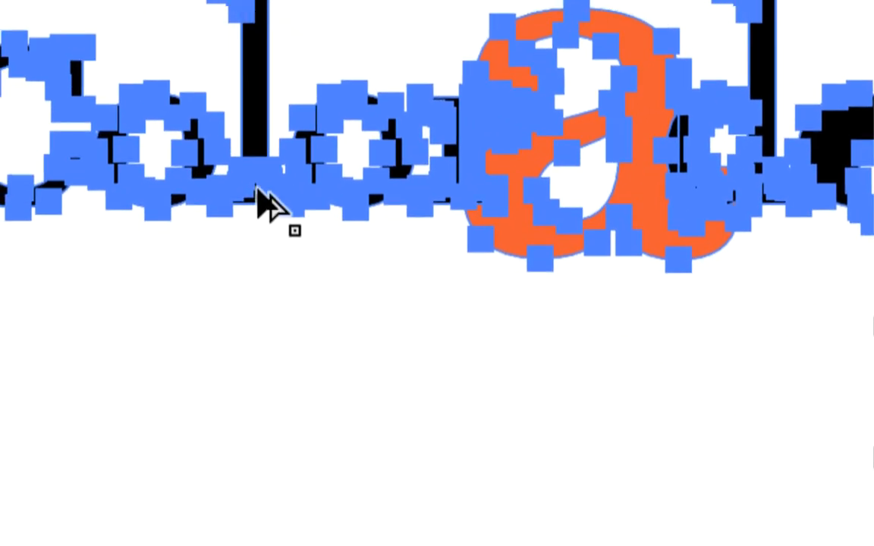
drag(149, 142, 259, 282)
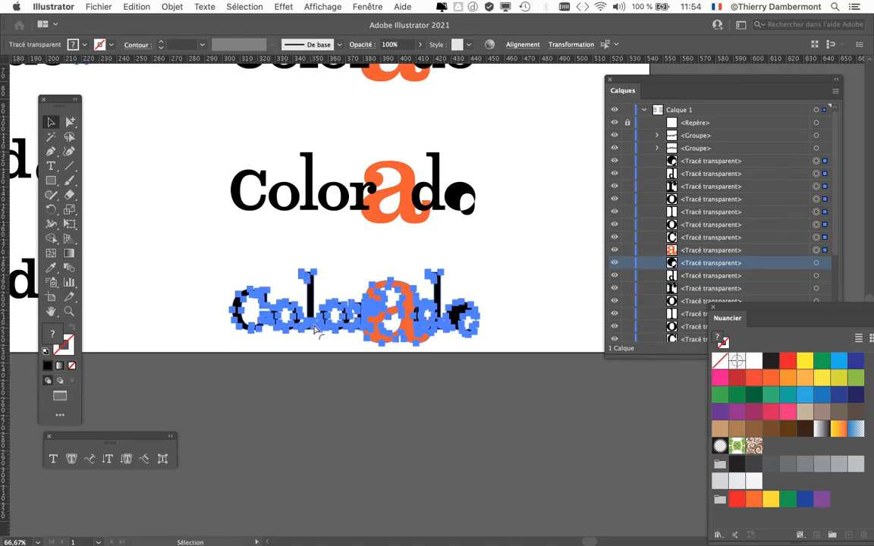
Extend the artboard downward to a height of about 317 mm, leaving room below the duplicated wordmark, and deselect the artwork
key(super+minus)
key(super+minus)
drag(291, 309, 359, 213)
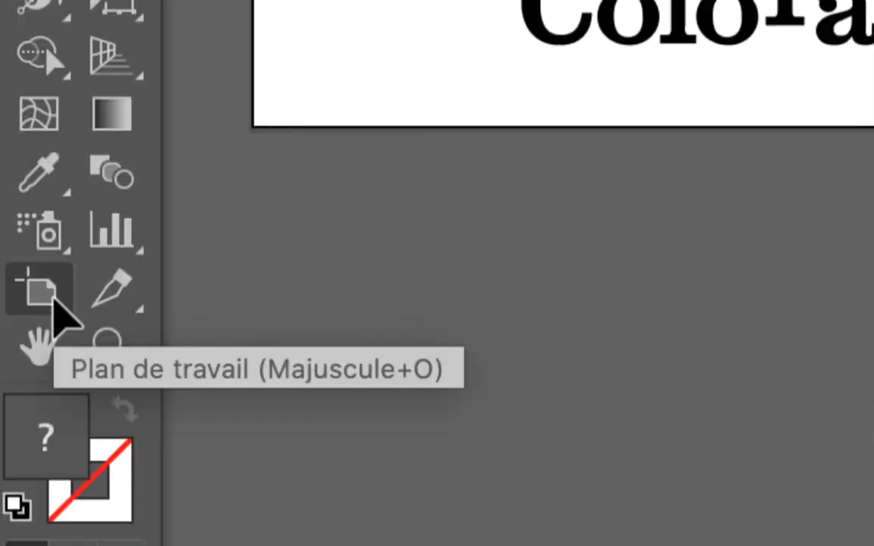
click(51, 299)
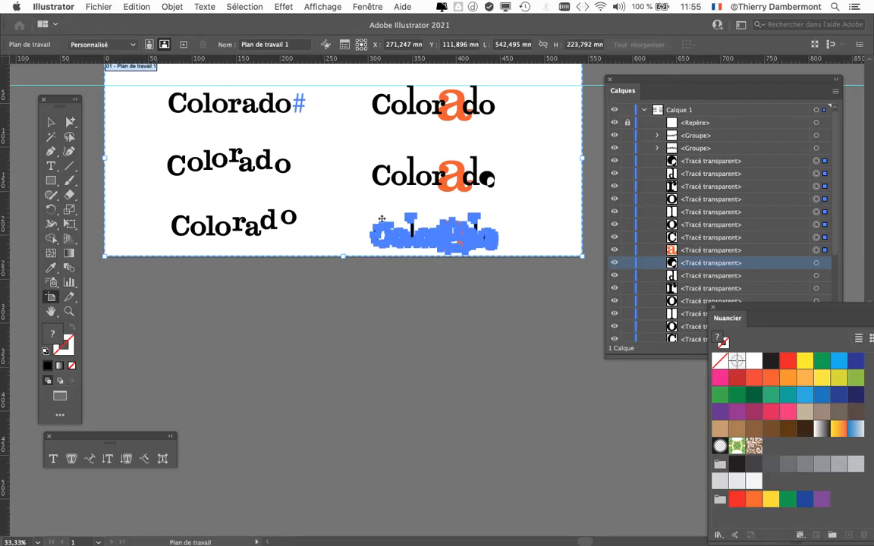
drag(343, 259, 346, 339)
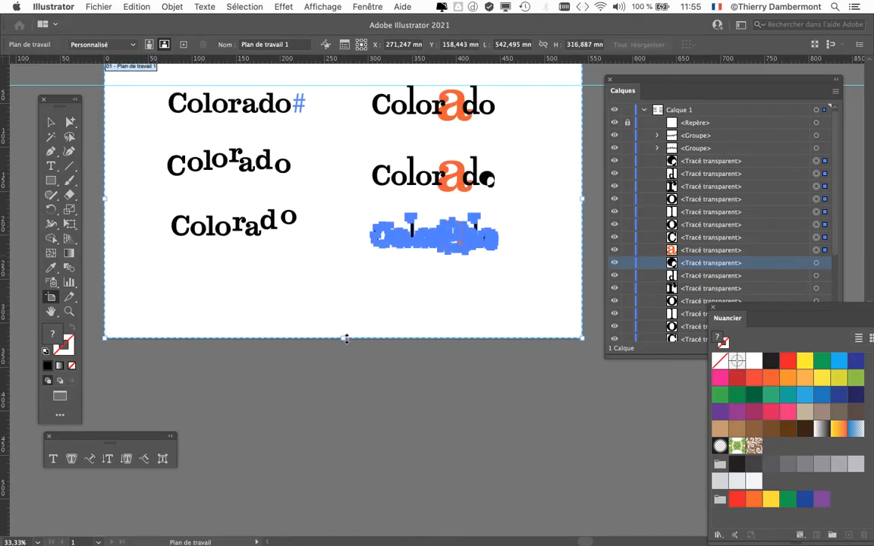
click(50, 124)
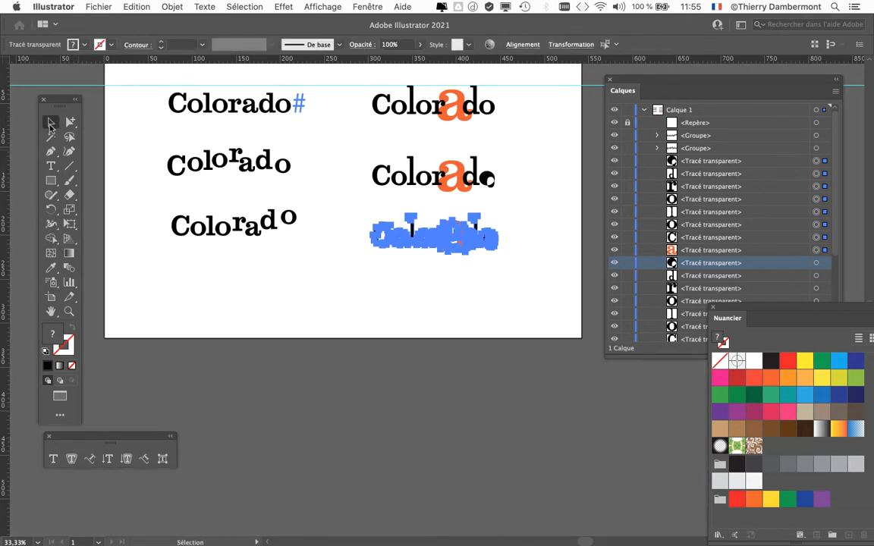
click(326, 283)
Select all the letters of the lowest wordmark and move them slightly farther down from the wordmark above
scroll(468, 275, up, 2)
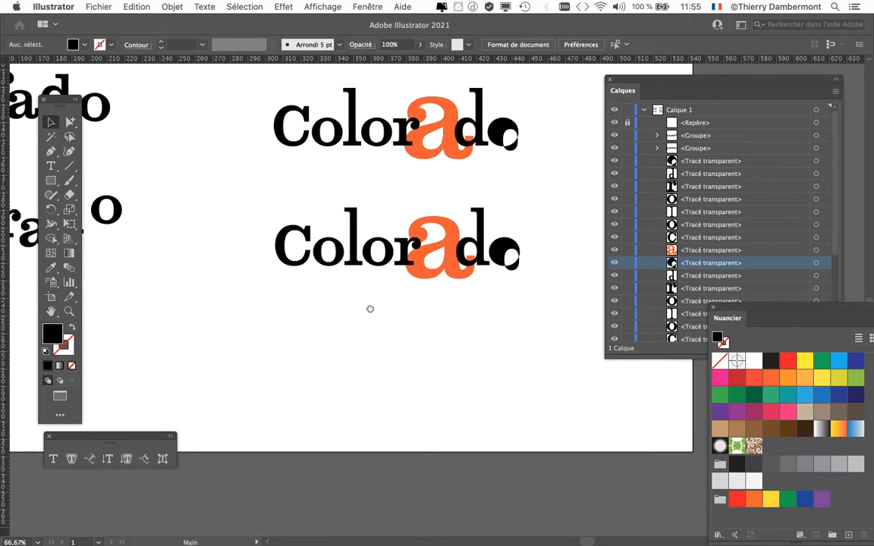
drag(371, 308, 309, 335)
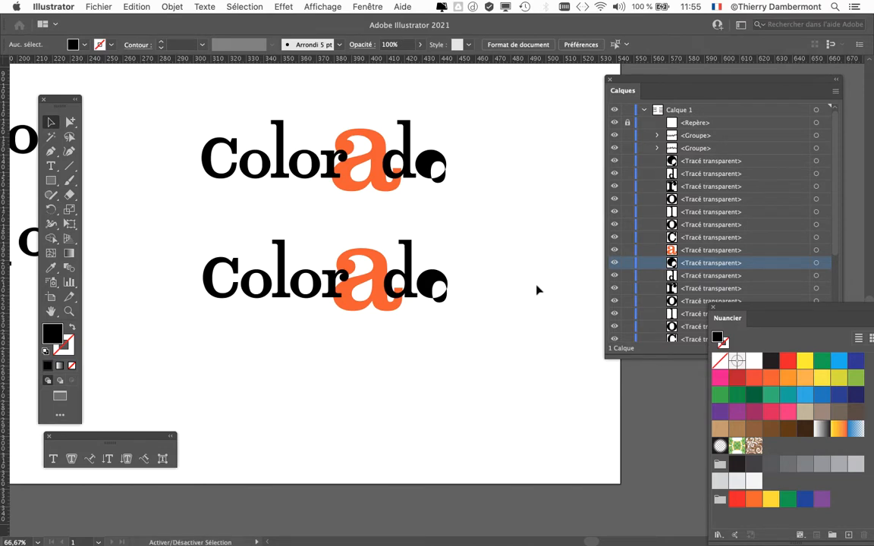
click(443, 308)
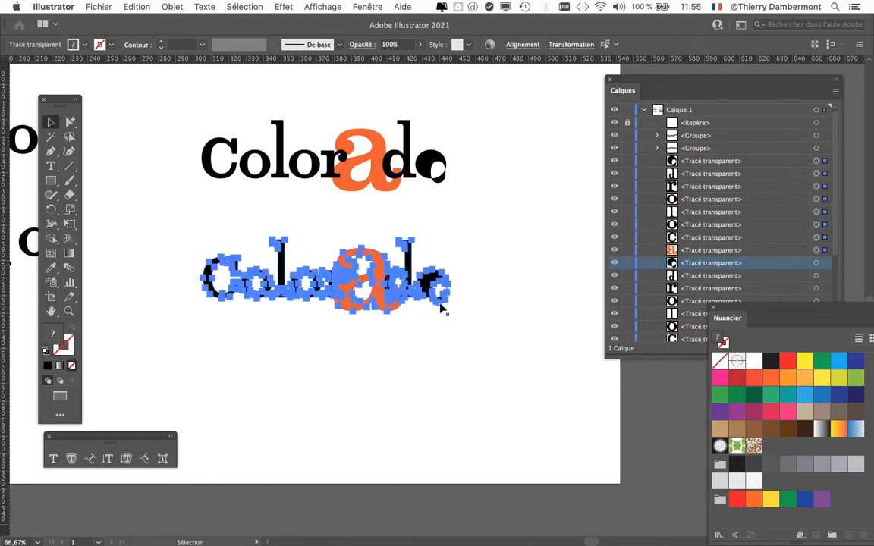
drag(429, 287, 429, 318)
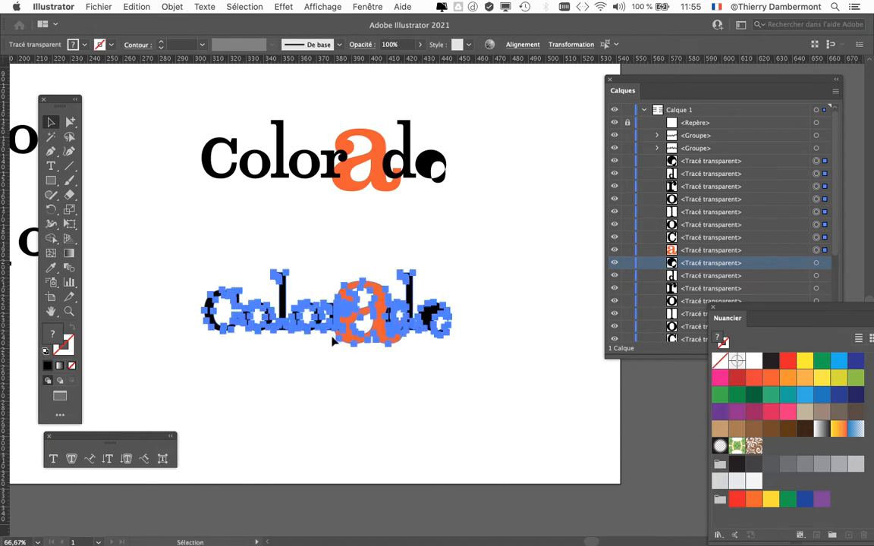
Examine the compound paths of the selected wordmark's letters in an enlarged layer list, keeping the artwork uncovered
scroll(331, 338, up, 2)
drag(634, 83, 744, 85)
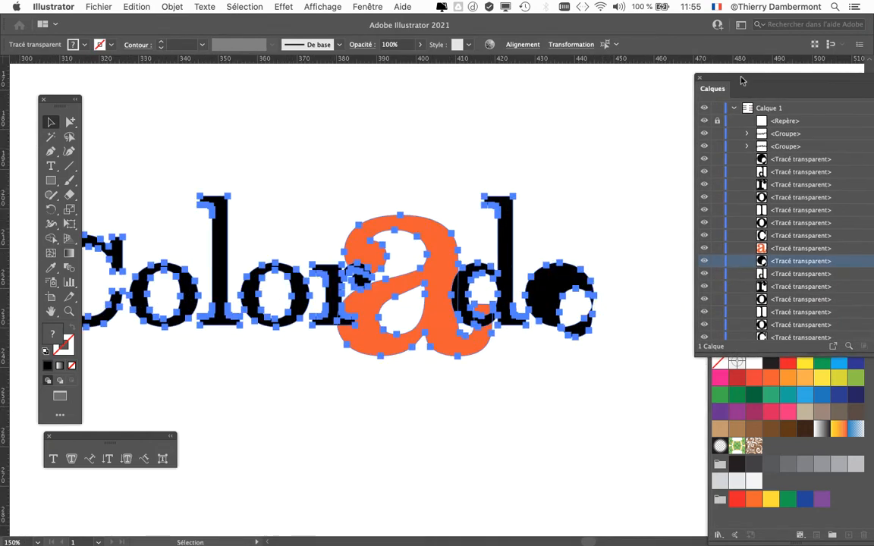
drag(439, 201, 541, 180)
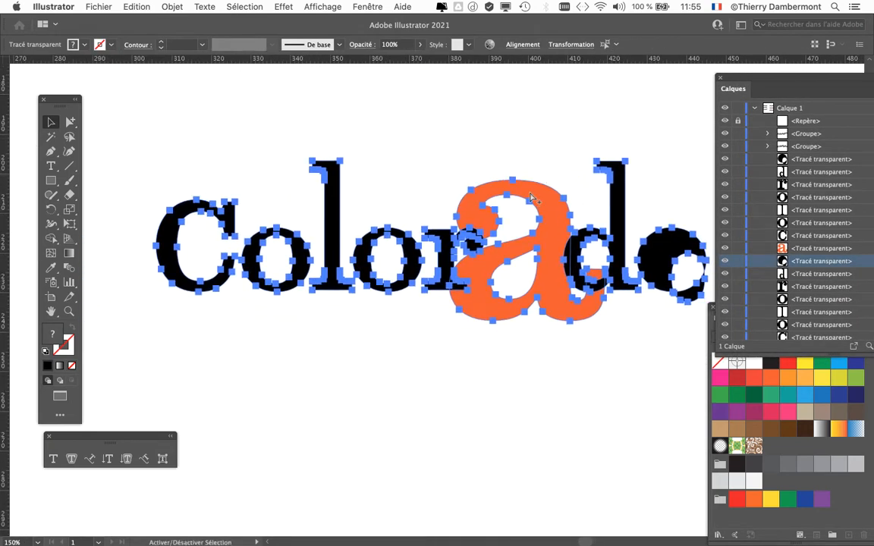
drag(360, 339, 329, 338)
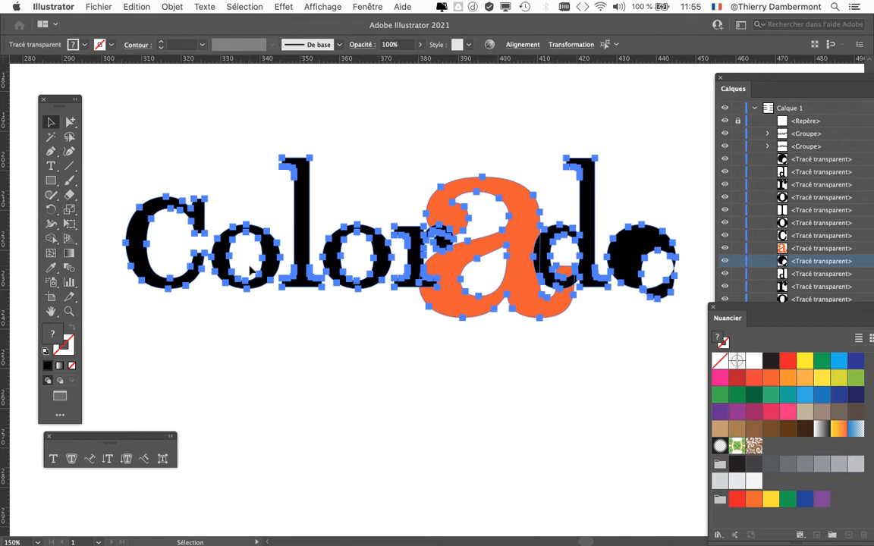
drag(739, 79, 610, 60)
drag(819, 331, 837, 393)
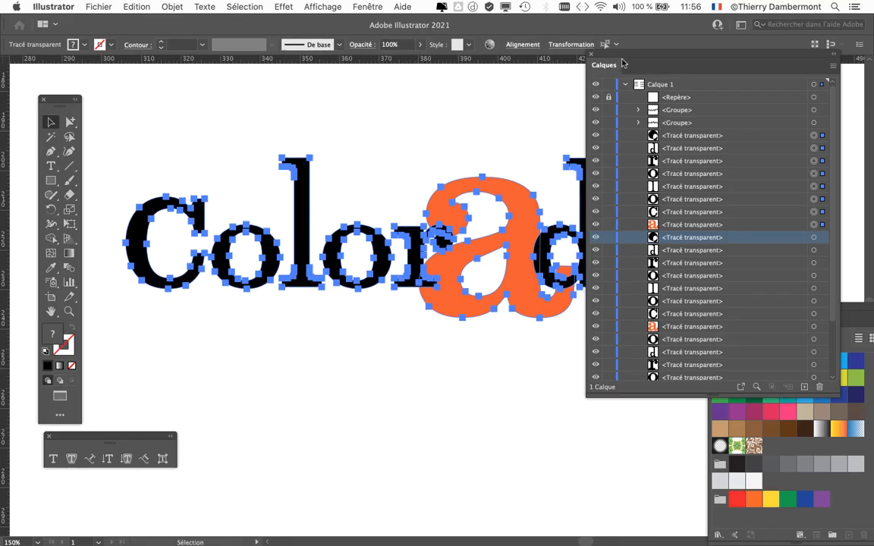
drag(622, 63, 639, 392)
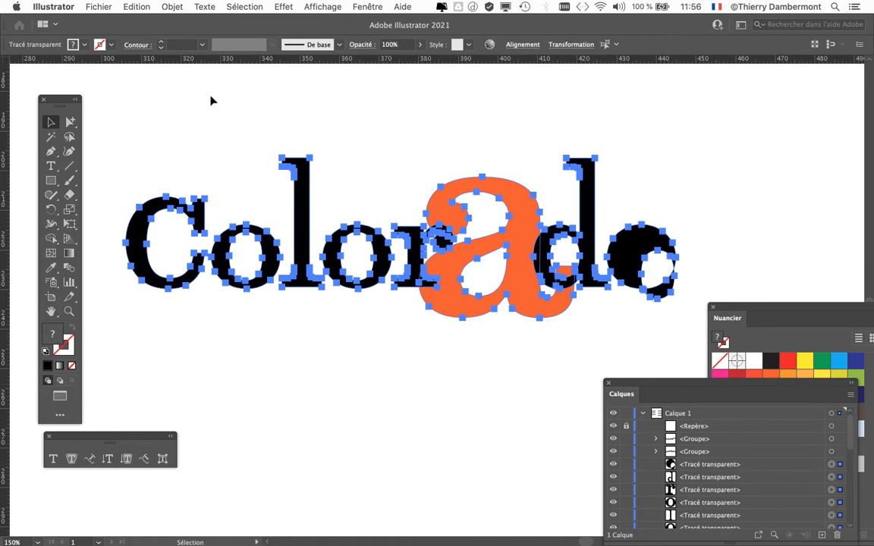
Release the compound paths of all the selected wordmark's letters
click(173, 7)
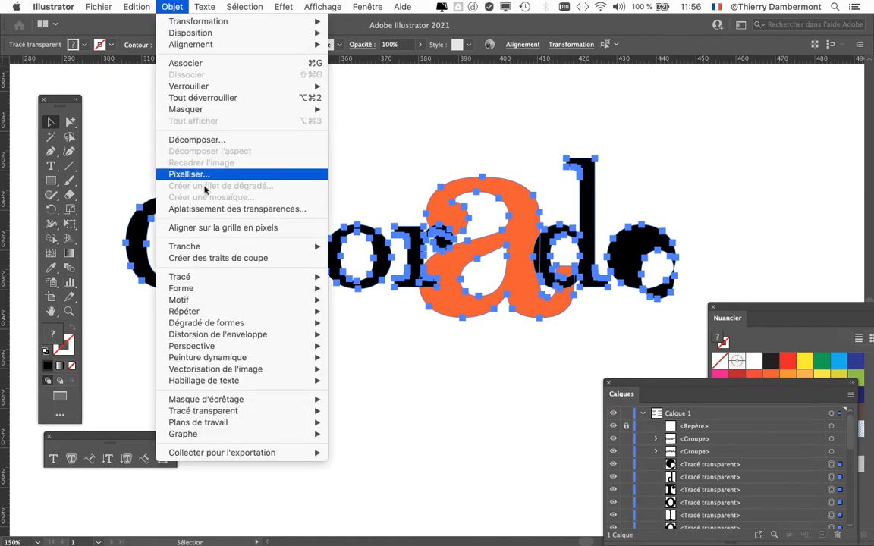
mouse_move(219, 414)
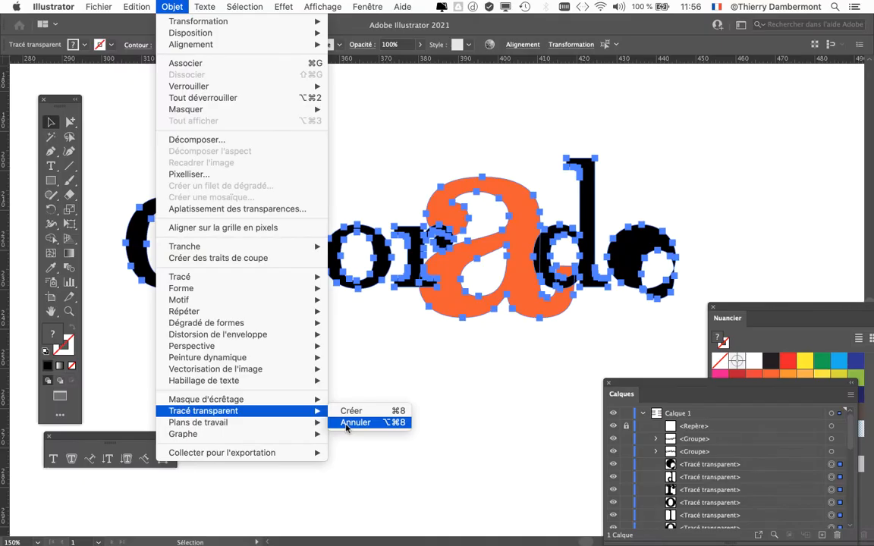
click(355, 423)
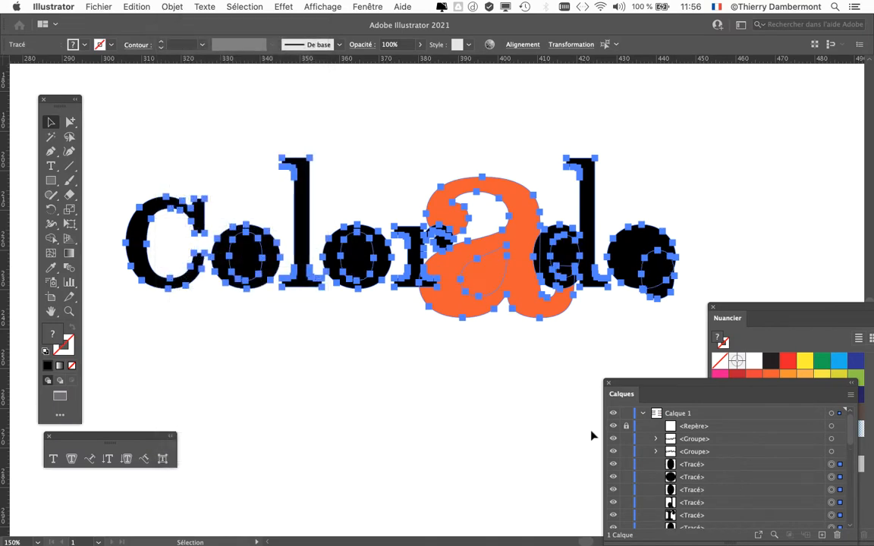
Examine the separate paths of the released letters and counters in the enlarged layer list
drag(634, 386, 579, 69)
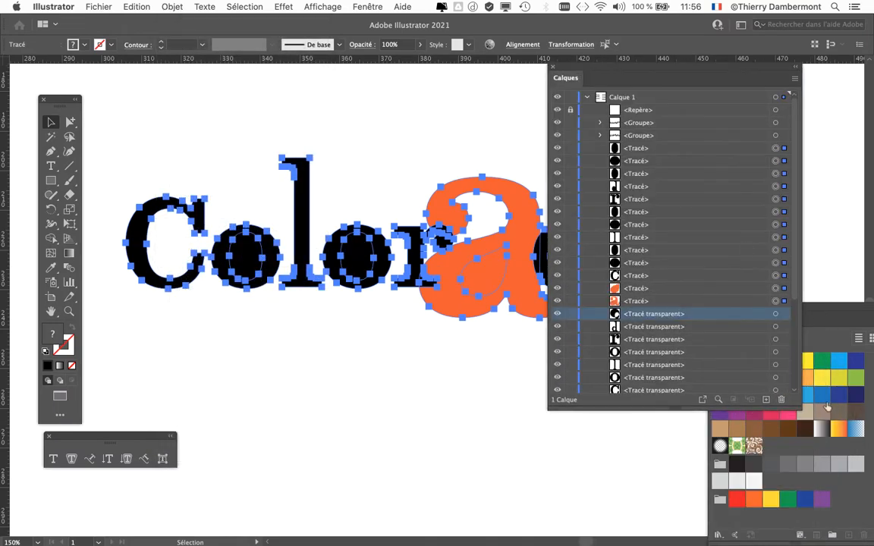
drag(799, 407, 800, 464)
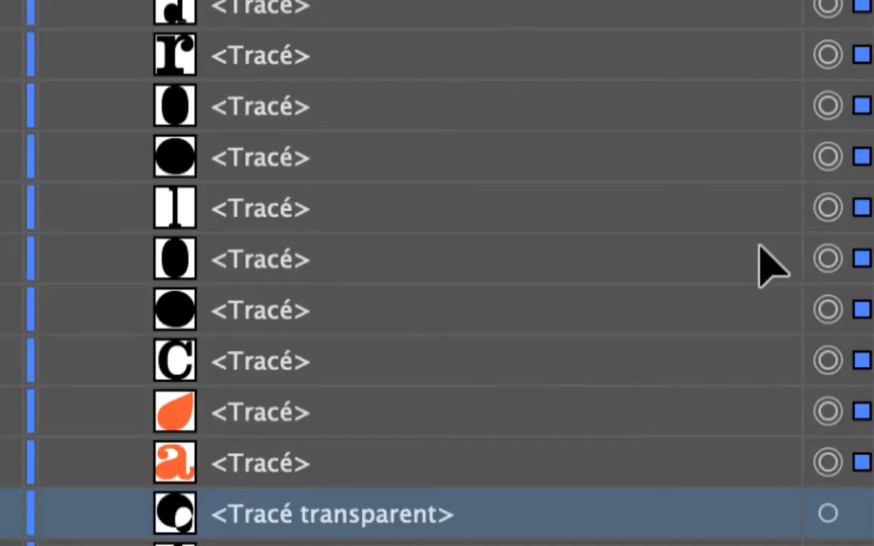
scroll(766, 262, up, 5)
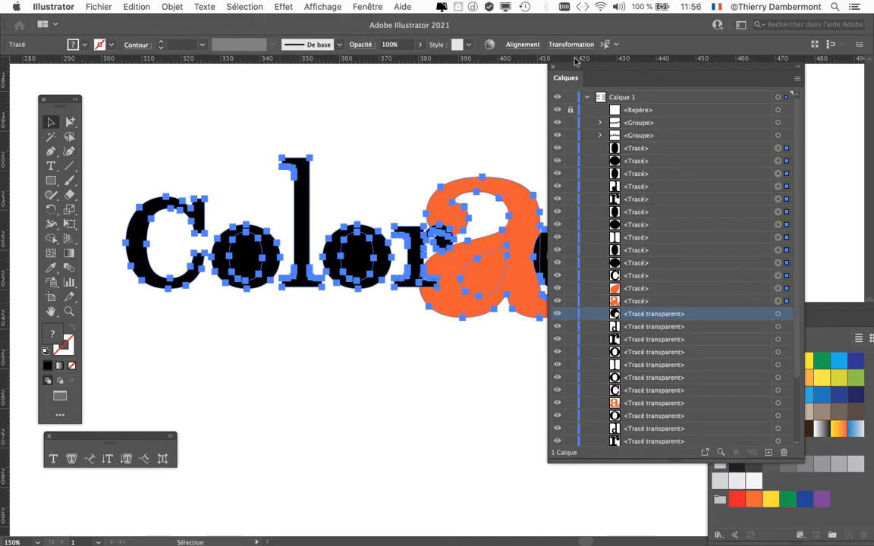
drag(575, 63, 636, 385)
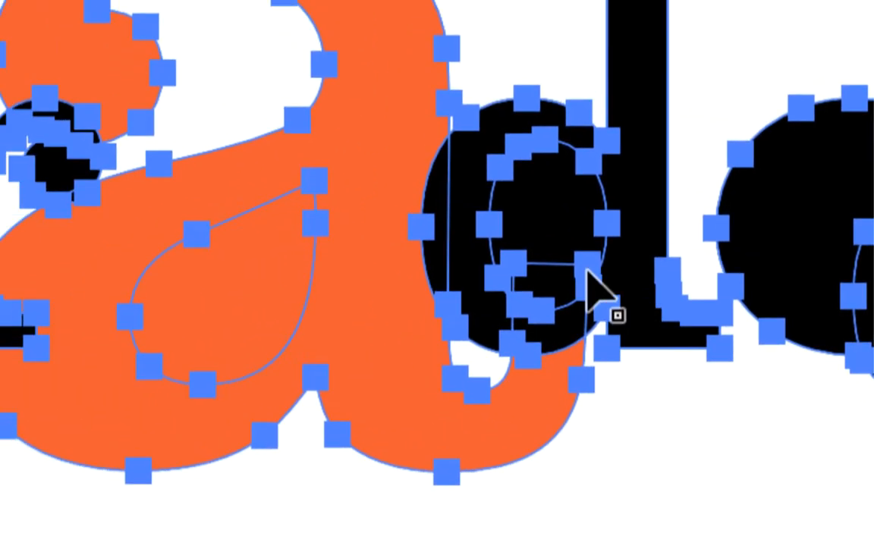
Try moving the inner ovals out of the first two o's, undoing each move
click(183, 155)
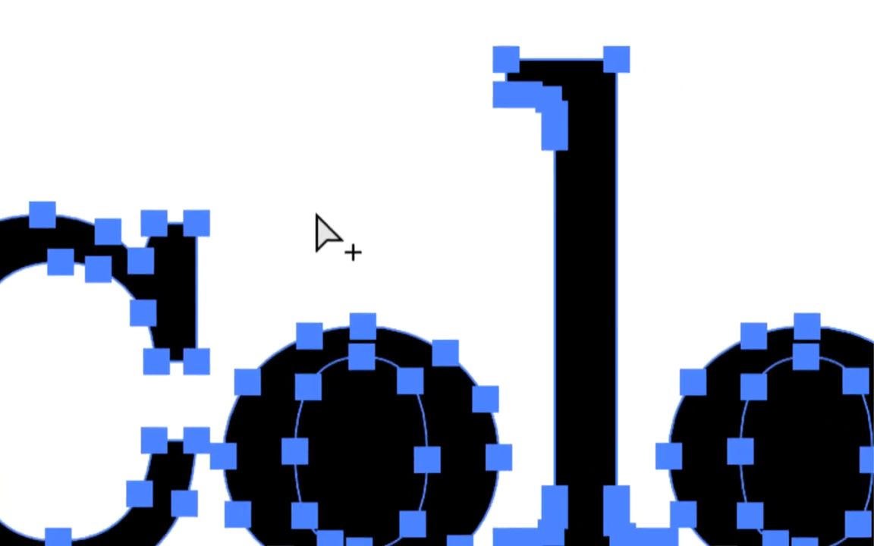
click(319, 220)
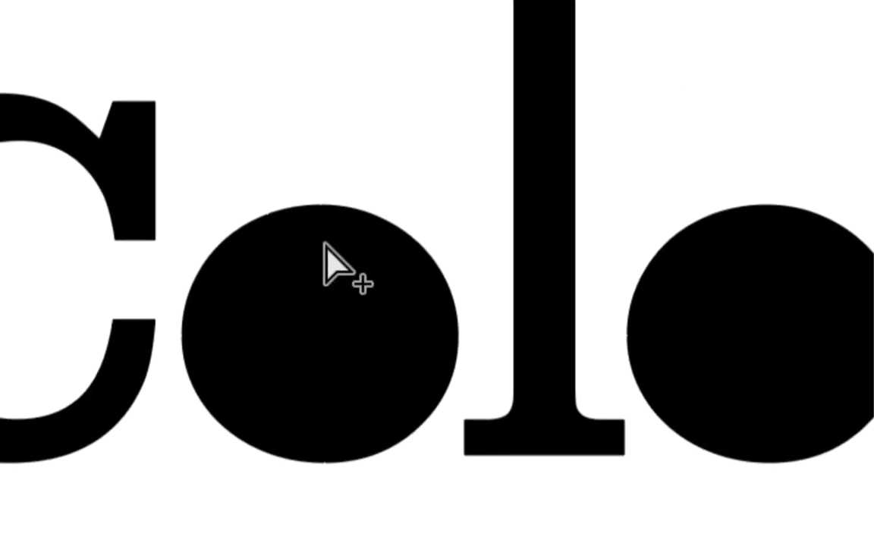
click(318, 282)
drag(316, 283, 332, 22)
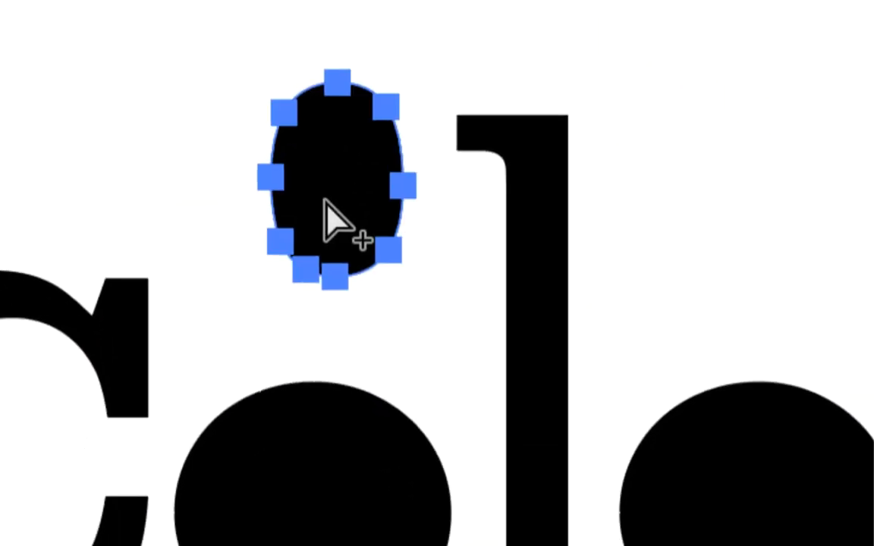
key(ctrl+z)
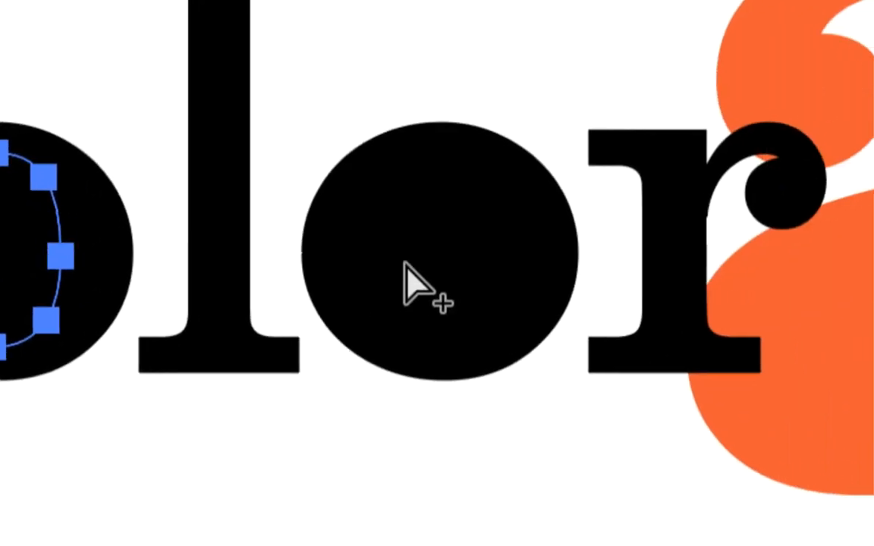
click(423, 252)
drag(424, 251, 456, 47)
key(ctrl+z)
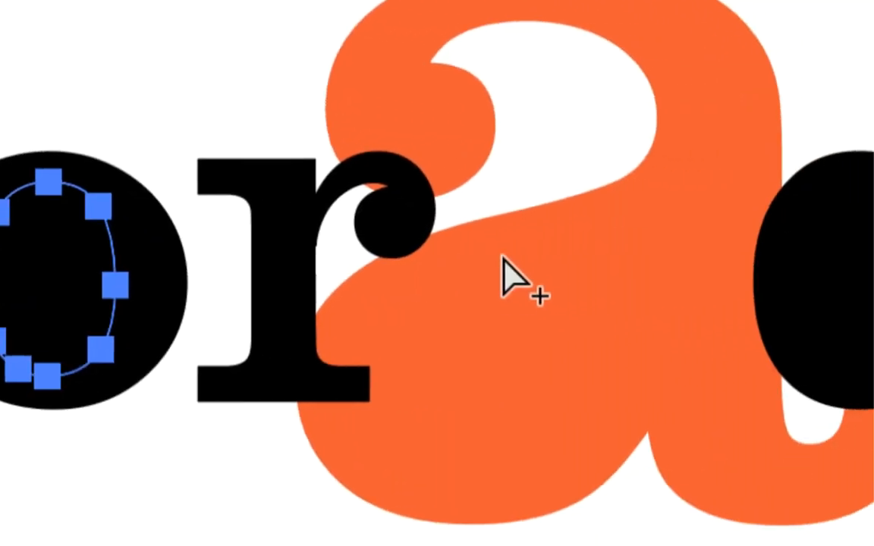
Try moving the inner shapes out of the orange a and the d, undoing each move
click(515, 311)
drag(515, 311, 416, 353)
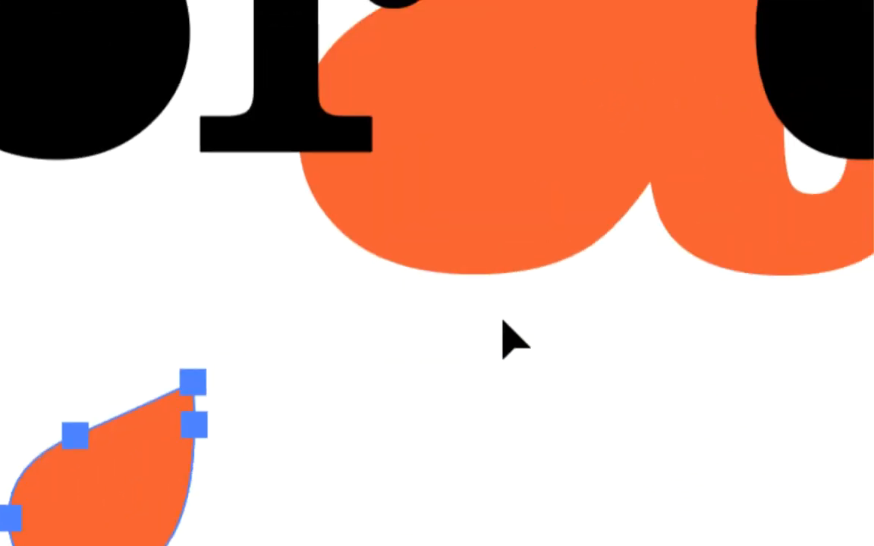
key(ctrl+z)
click(575, 263)
drag(575, 263, 608, 329)
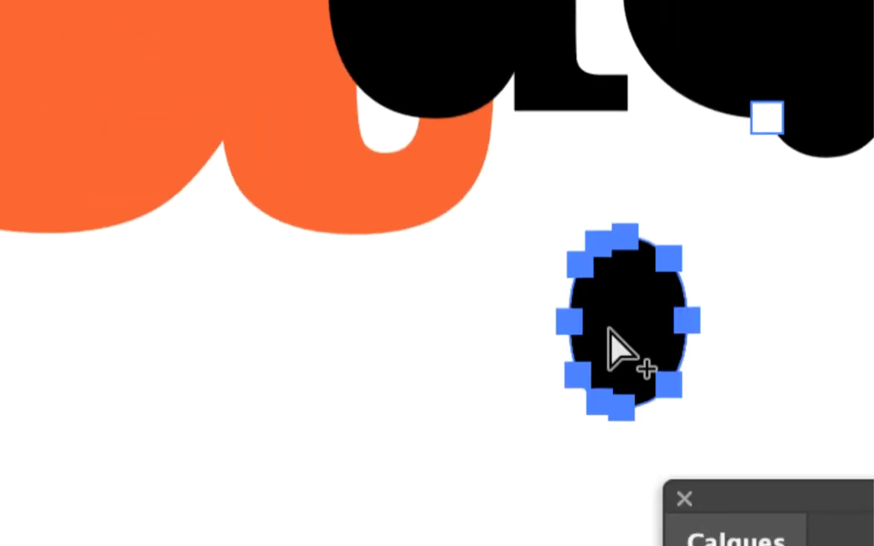
key(ctrl+z)
click(607, 243)
key(v)
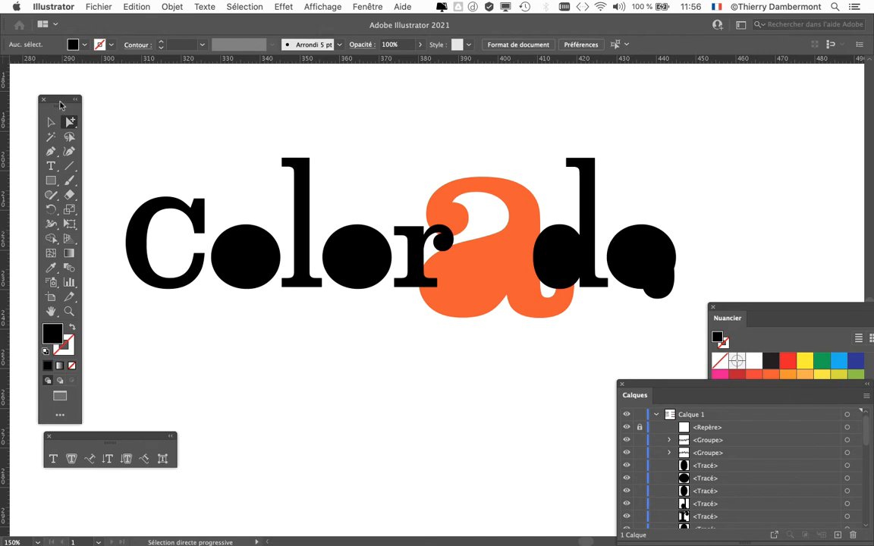
Close the layer list and draw a black square about 45 mm wide over the capital C
drag(61, 104, 40, 89)
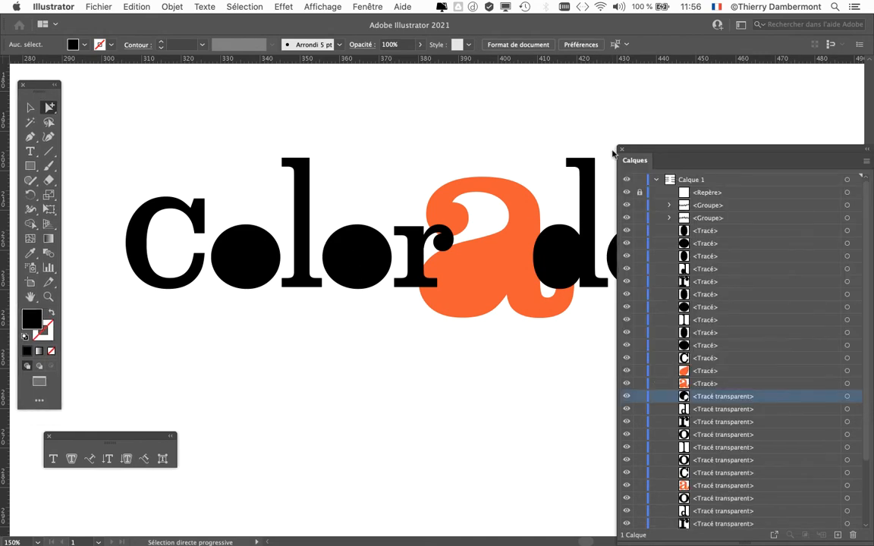
click(621, 150)
drag(478, 348, 517, 331)
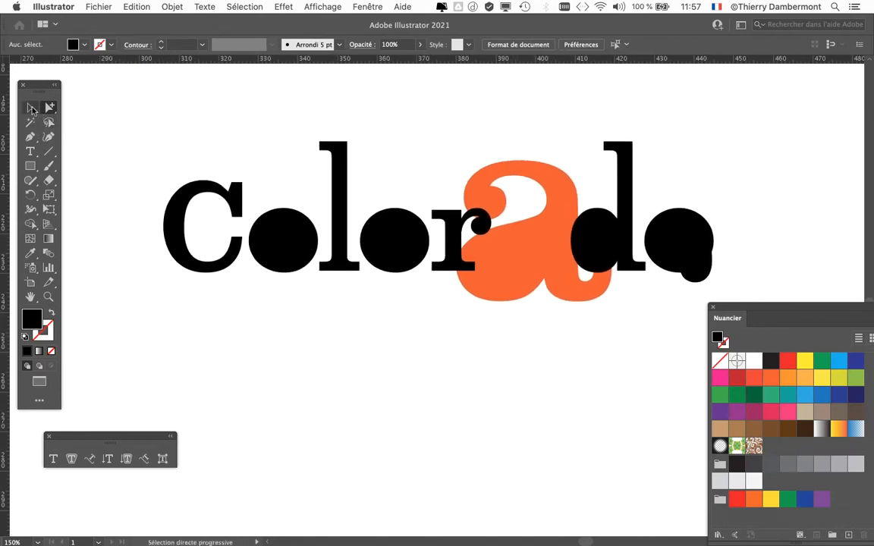
click(30, 165)
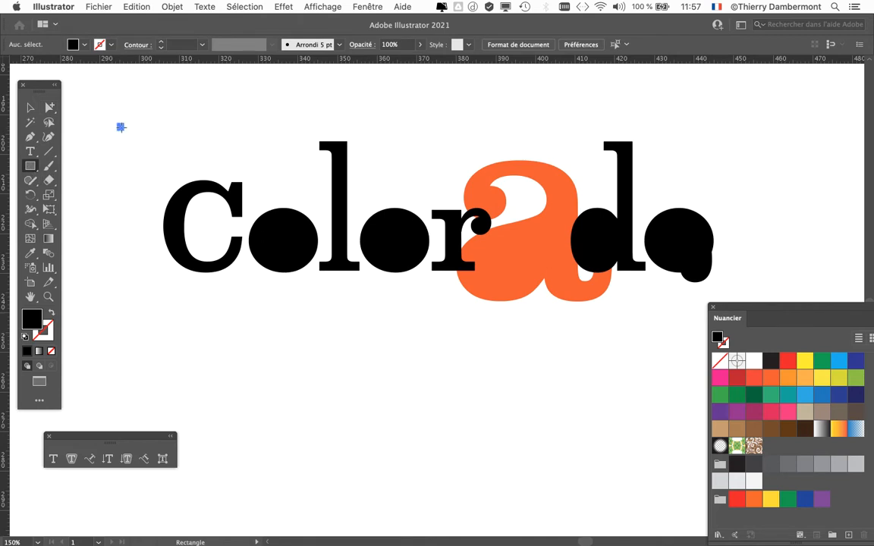
drag(120, 128, 299, 305)
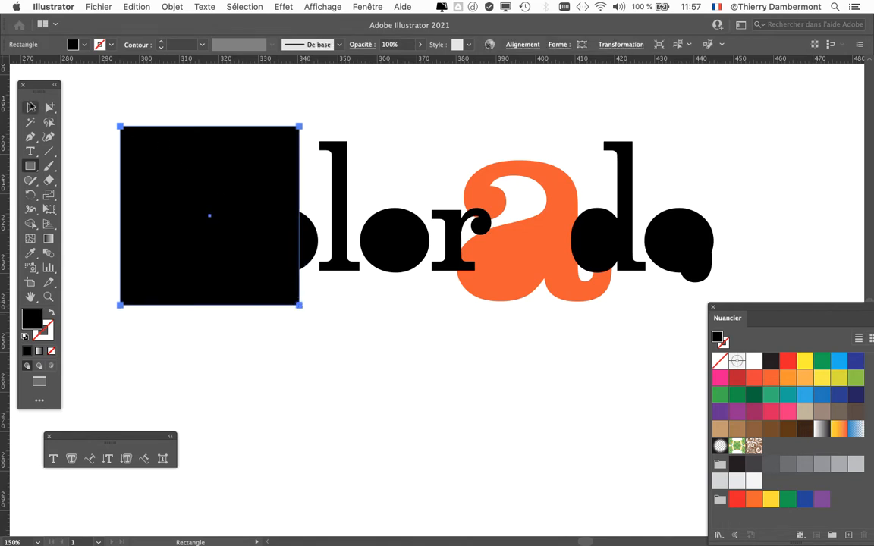
Rotate the black square counterclockwise about its centre so it stands tilted over the C, and deselect it
click(31, 107)
click(48, 210)
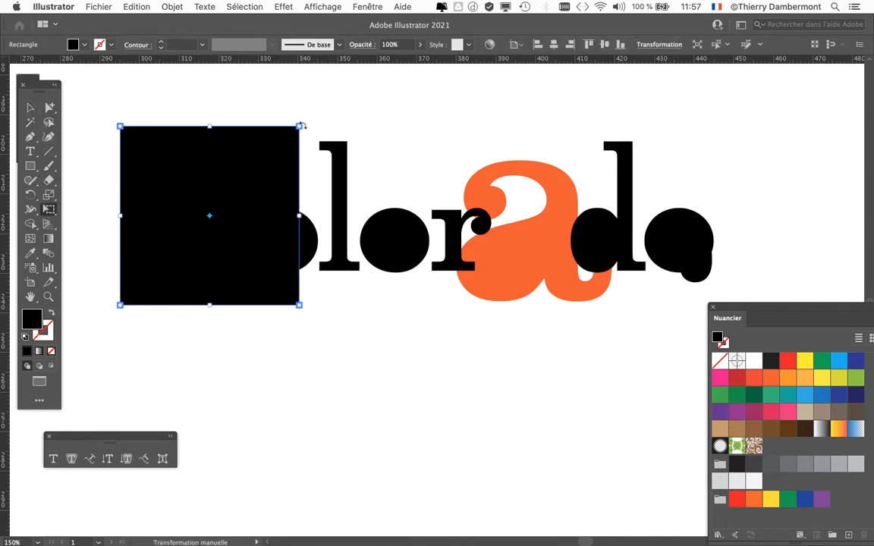
drag(308, 115, 241, 195)
scroll(371, 353, down, 2)
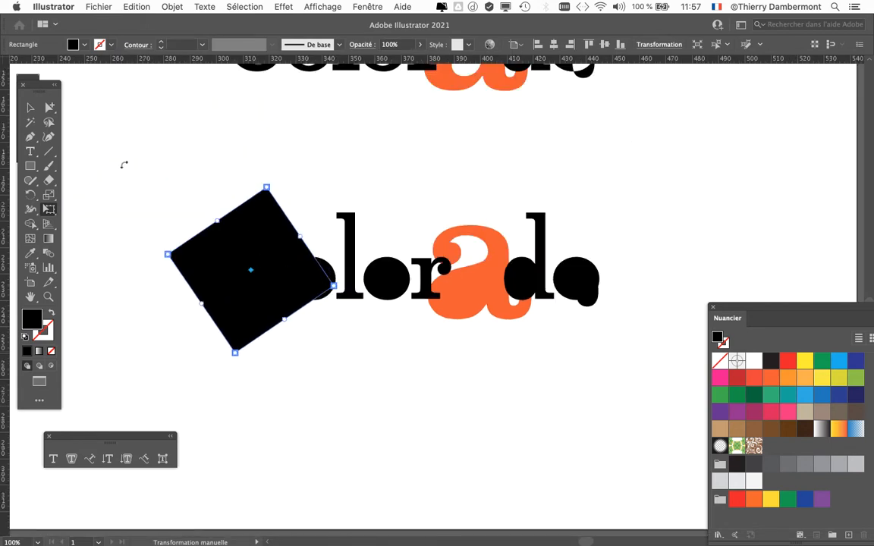
click(30, 107)
click(128, 155)
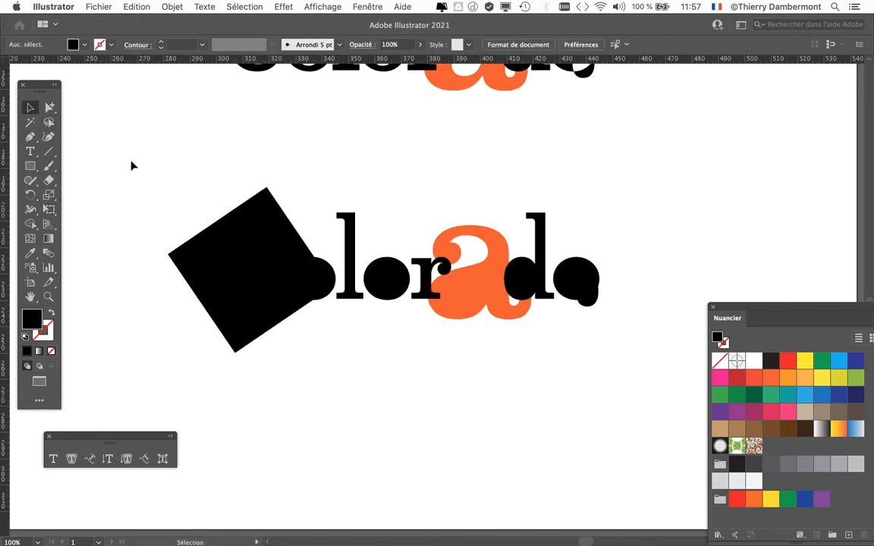
Combine the tilted square and all the released Colorado letters into one compound path and deselect it
drag(494, 314, 632, 348)
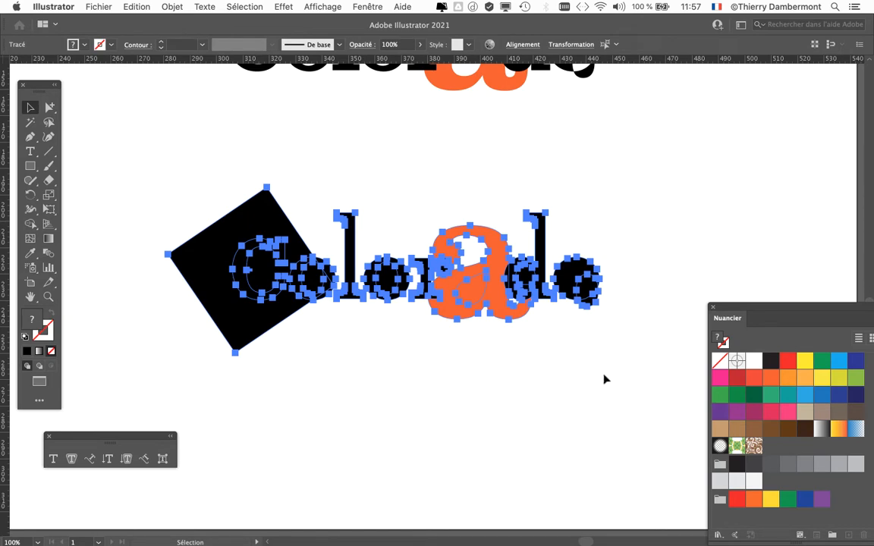
click(172, 7)
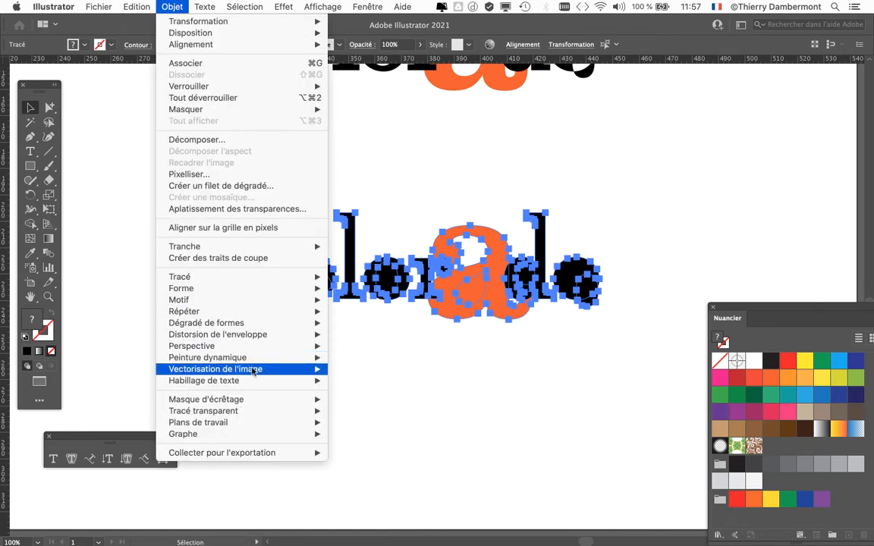
mouse_move(263, 410)
click(365, 414)
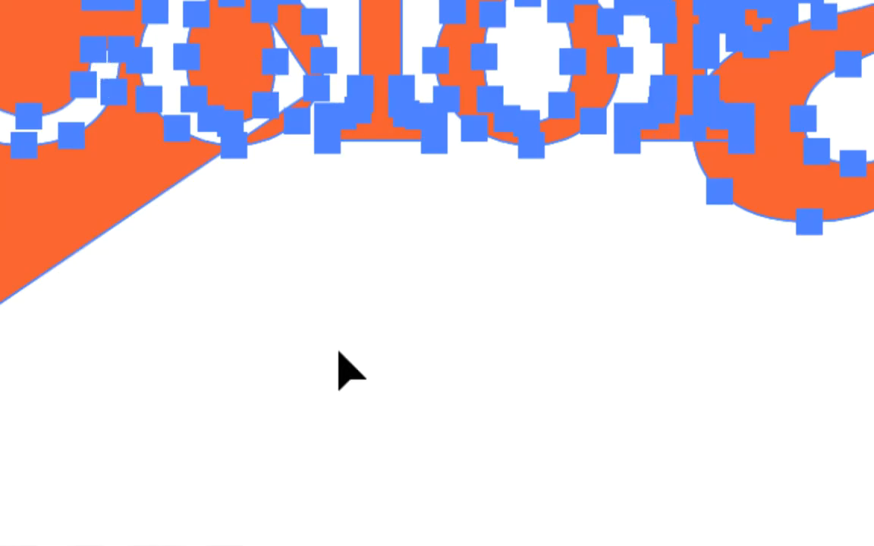
click(332, 335)
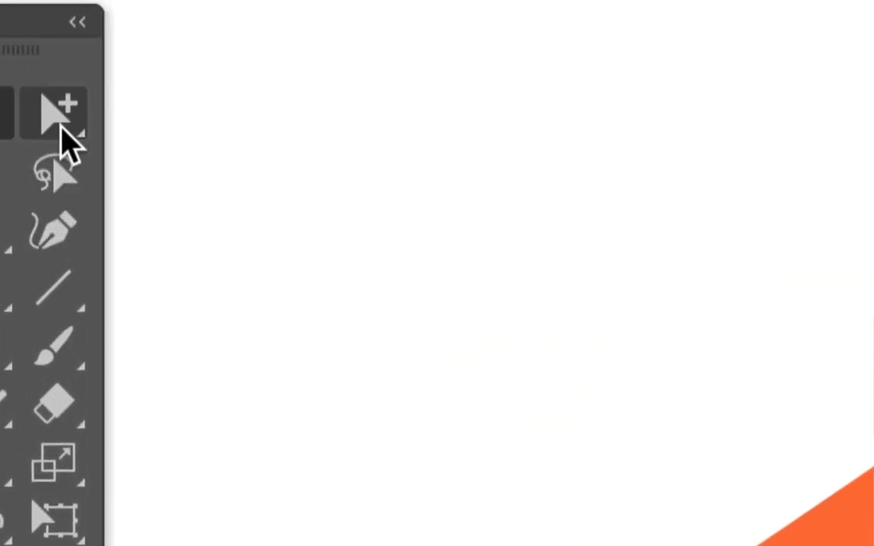
Select only the tilted square within the compound path and reposition it to span from the first o to the large a
click(61, 125)
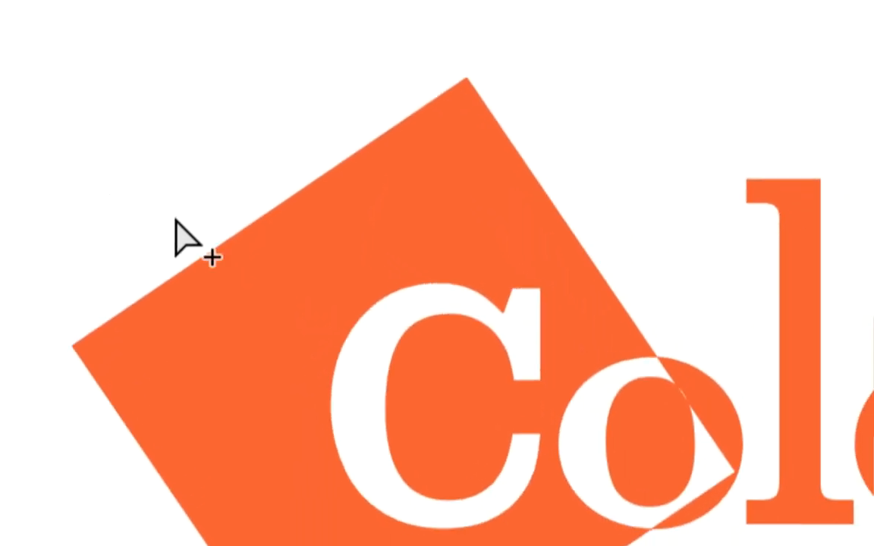
click(224, 243)
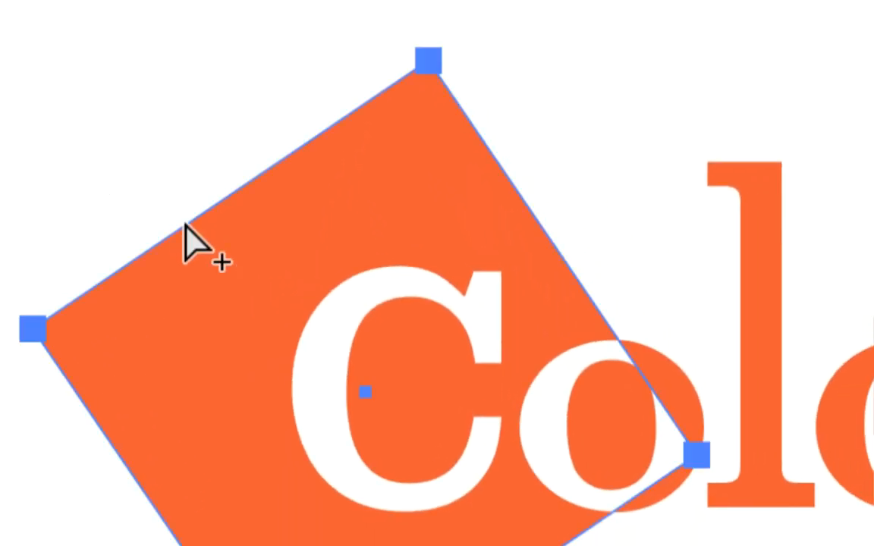
drag(184, 223, 781, 234)
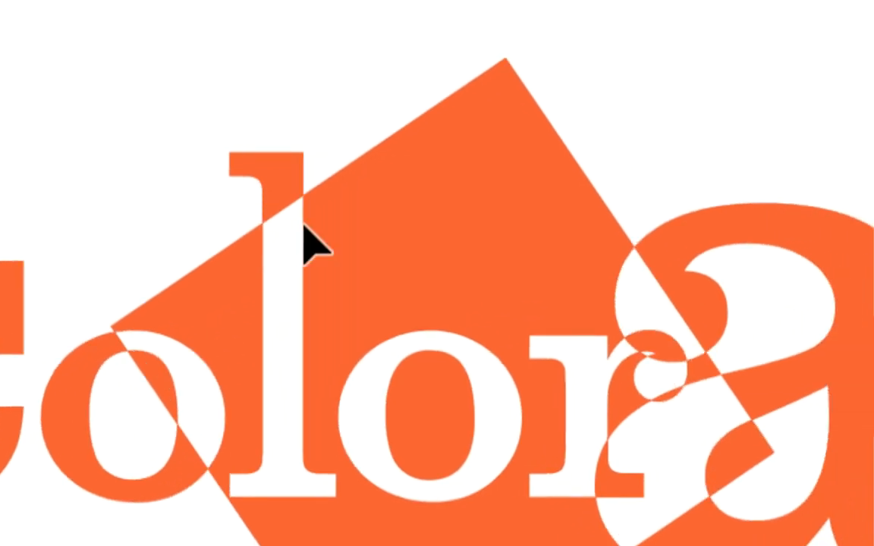
drag(303, 228, 325, 244)
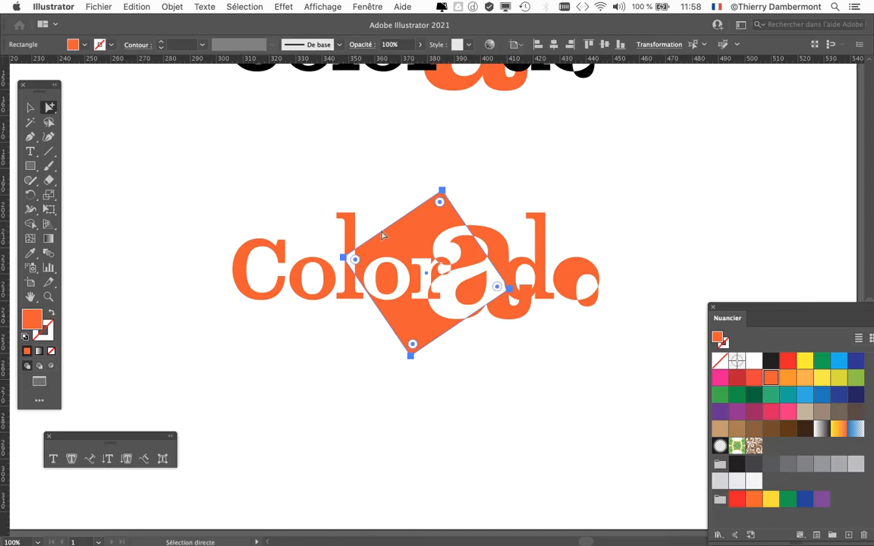
key(super+plus)
key(super+plus)
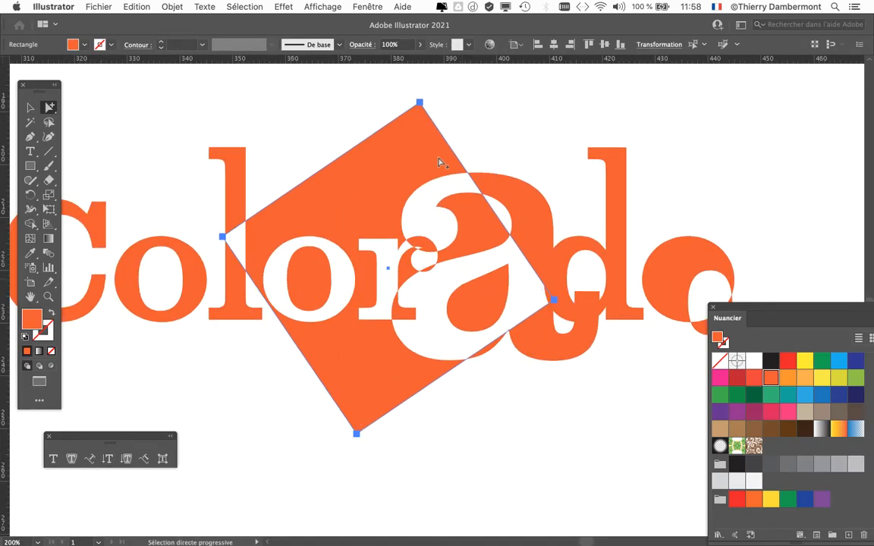
drag(443, 139, 348, 135)
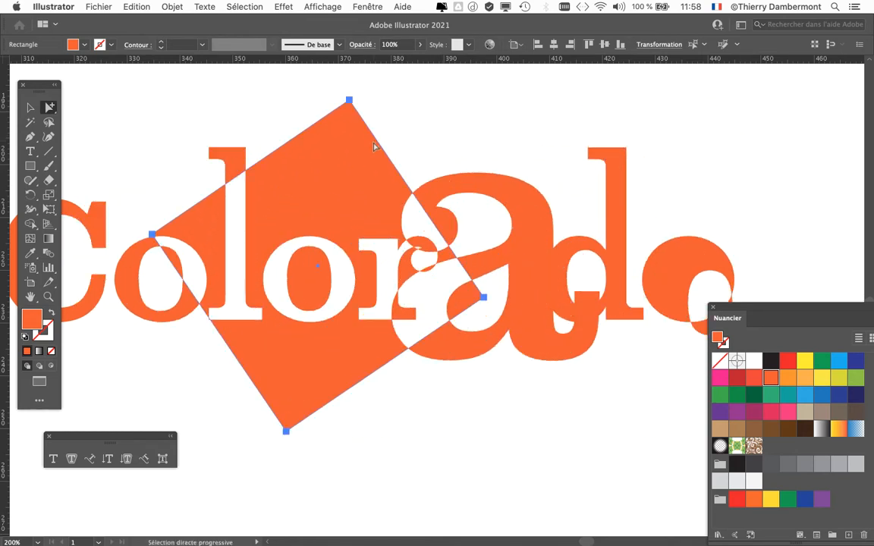
key(super+minus)
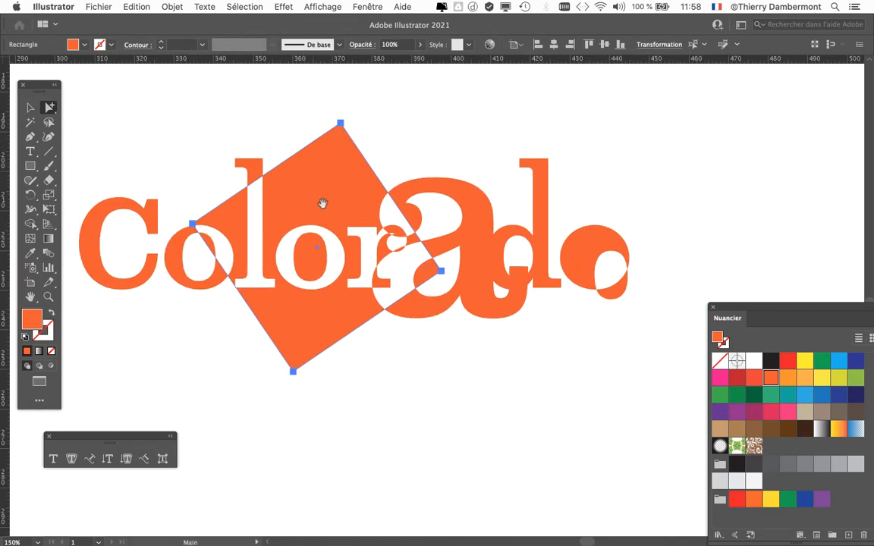
drag(322, 203, 453, 198)
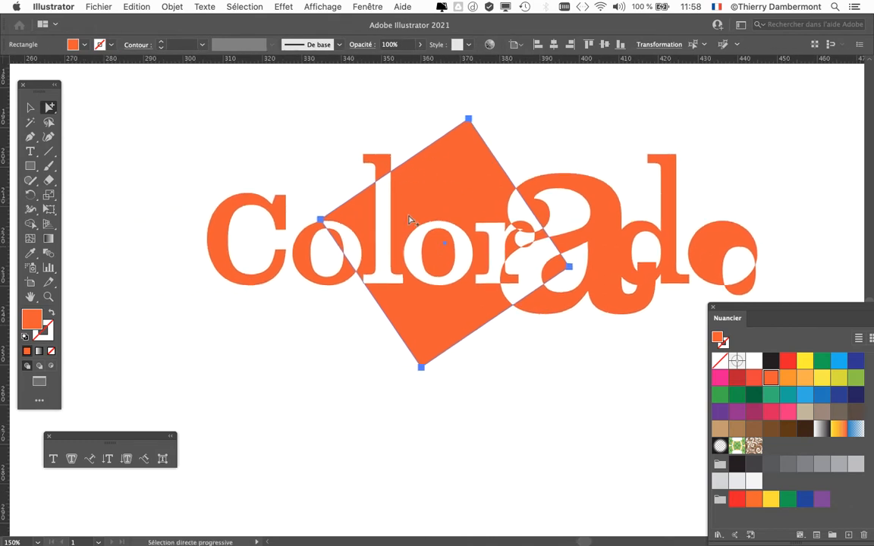
Examine the inverted overlaps between the square, the r and the large a, and deselect the square
scroll(550, 287, up, 3)
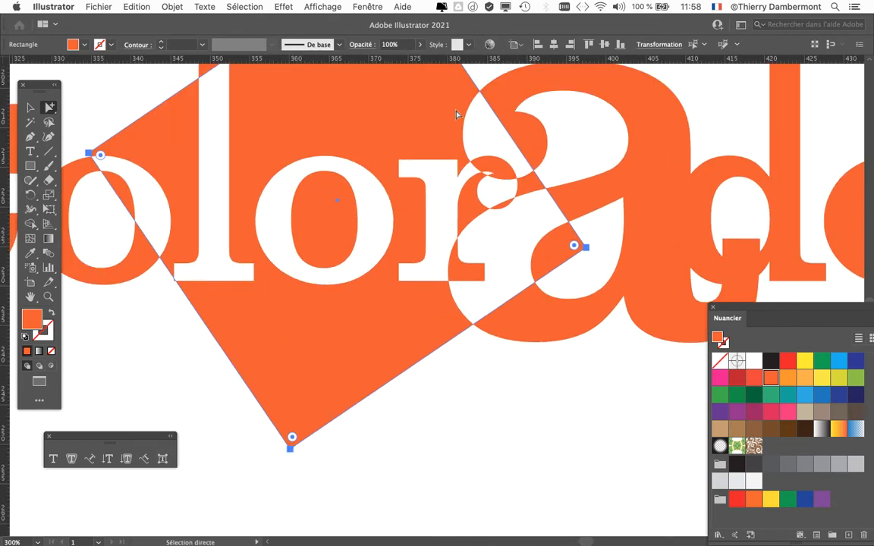
scroll(456, 244, up, 4)
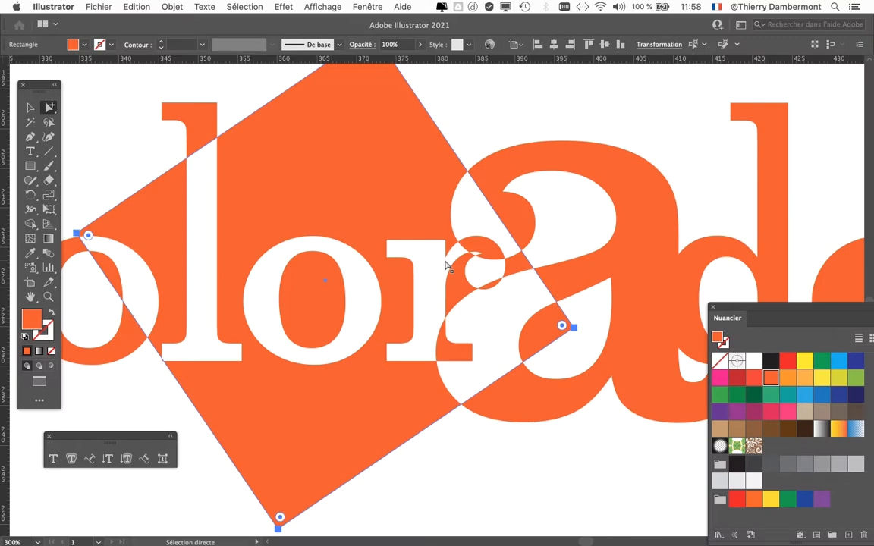
key(alt)
key(super+minus)
key(super+minus)
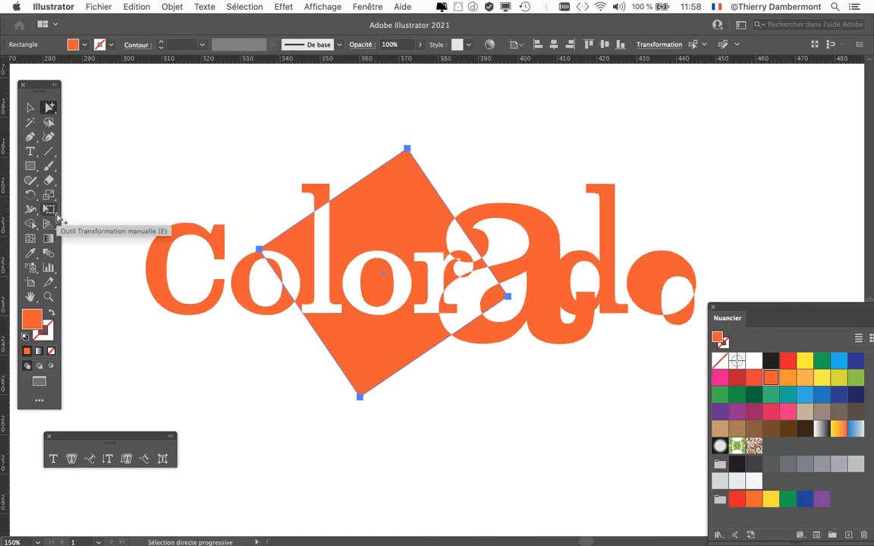
key(super+minus)
click(31, 107)
click(163, 165)
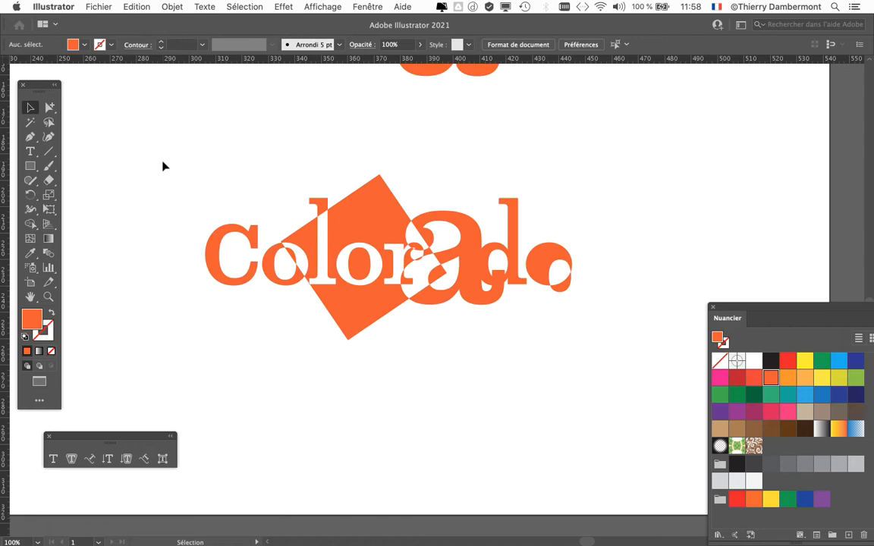
Duplicate the whole compound Colorado wordmark with its square directly below the original
drag(164, 166, 595, 341)
scroll(455, 265, down, 5)
drag(373, 136, 389, 345)
scroll(388, 345, down, 3)
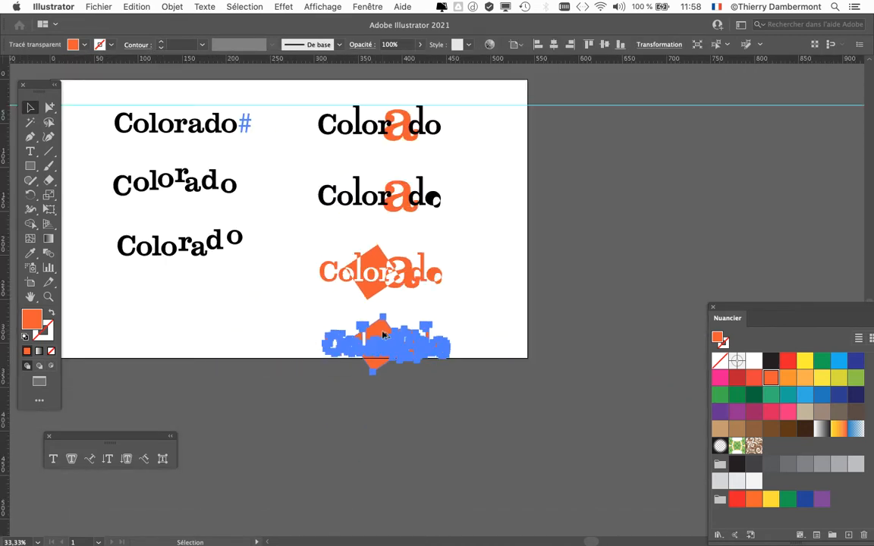
Extend the artboard's lower edge to a height of about 477.6 mm and deselect the artwork
click(32, 282)
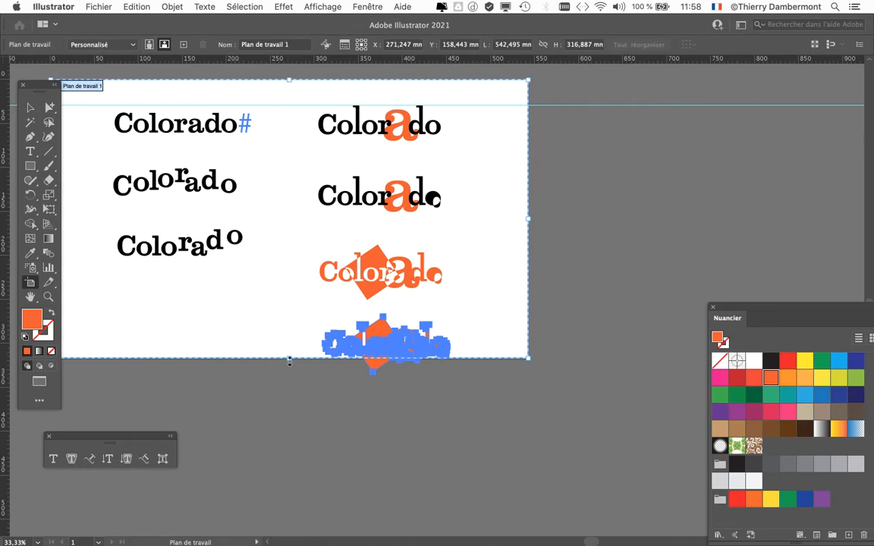
drag(289, 361, 289, 499)
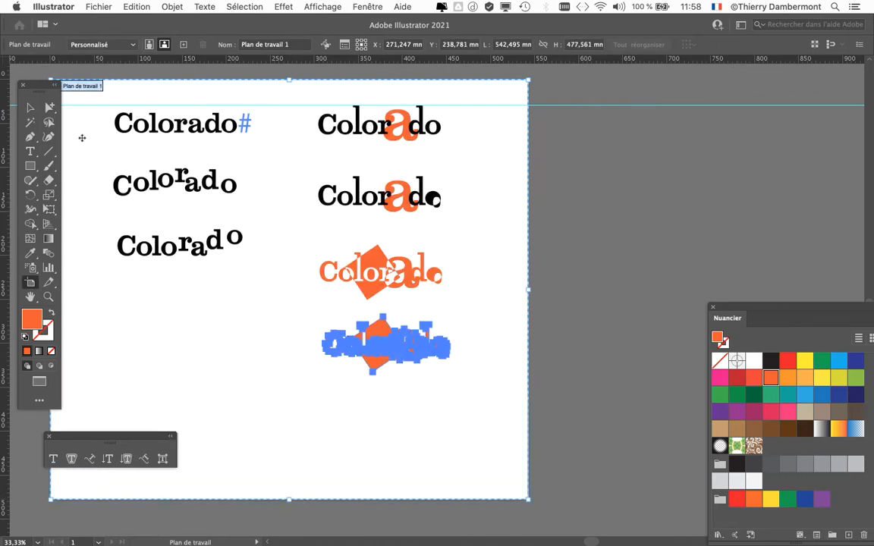
click(36, 110)
click(403, 400)
scroll(383, 333, up, 3)
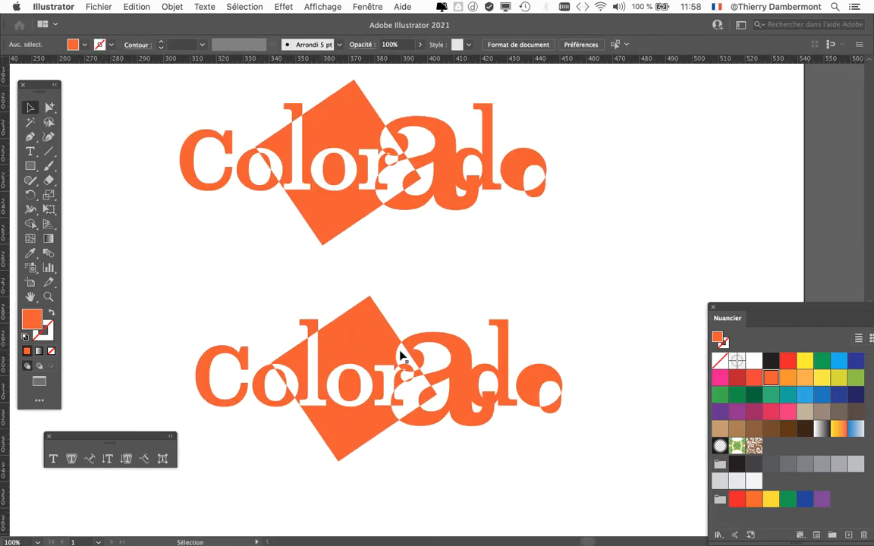
Select the entire lower copy of the compound Colorado wordmark
scroll(400, 356, down, 5)
click(50, 114)
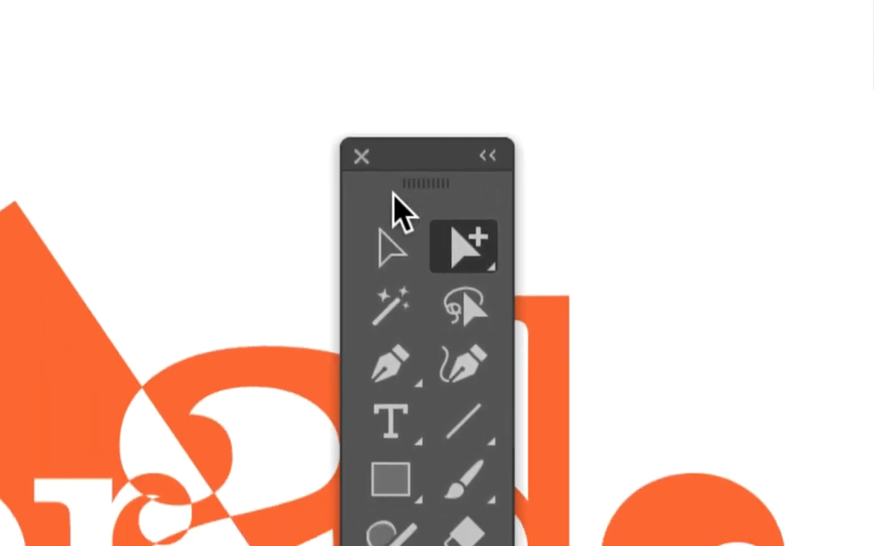
click(394, 209)
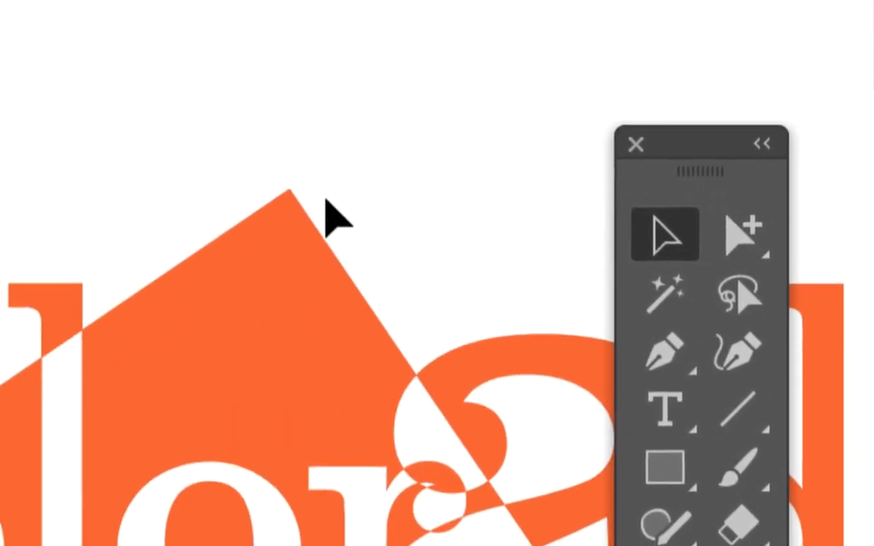
key(ctrl+a)
scroll(299, 290, down, 1)
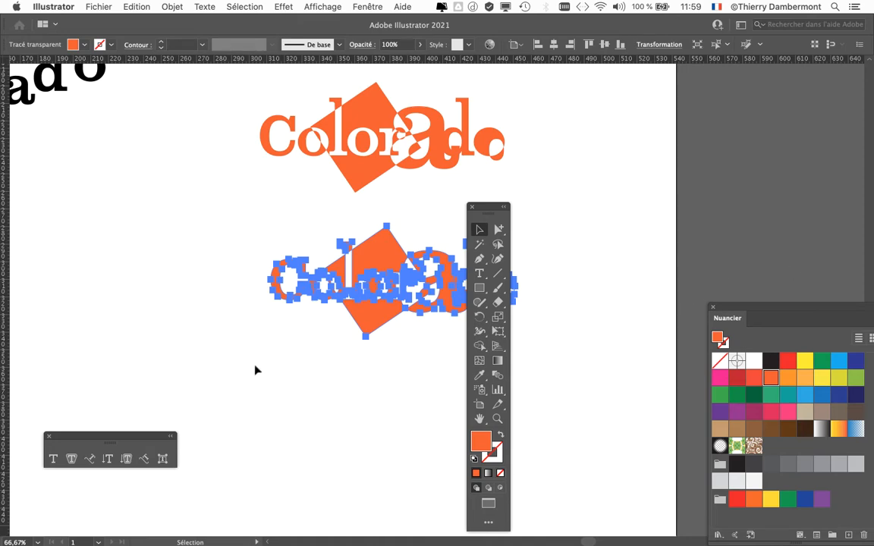
Display the layer list beside the artwork and target the topmost compound path in Calque 1
drag(769, 313, 125, 166)
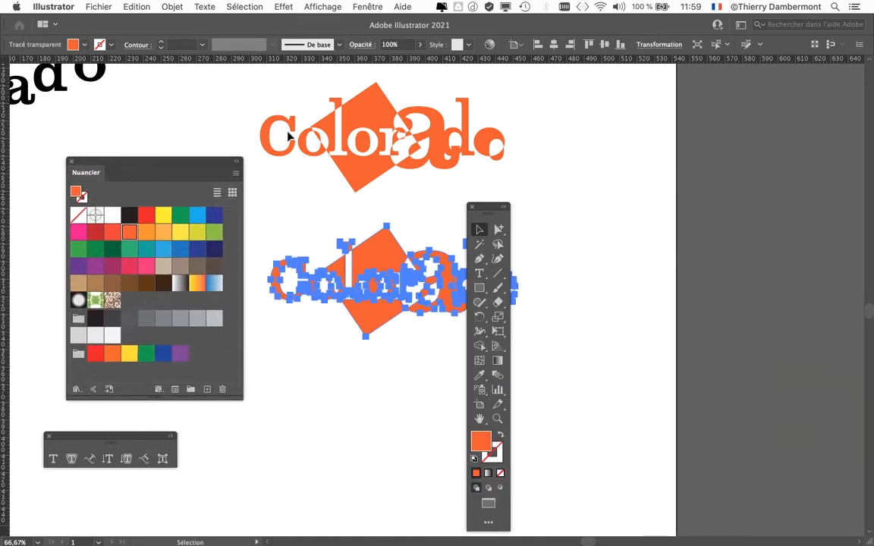
click(381, 6)
click(496, 236)
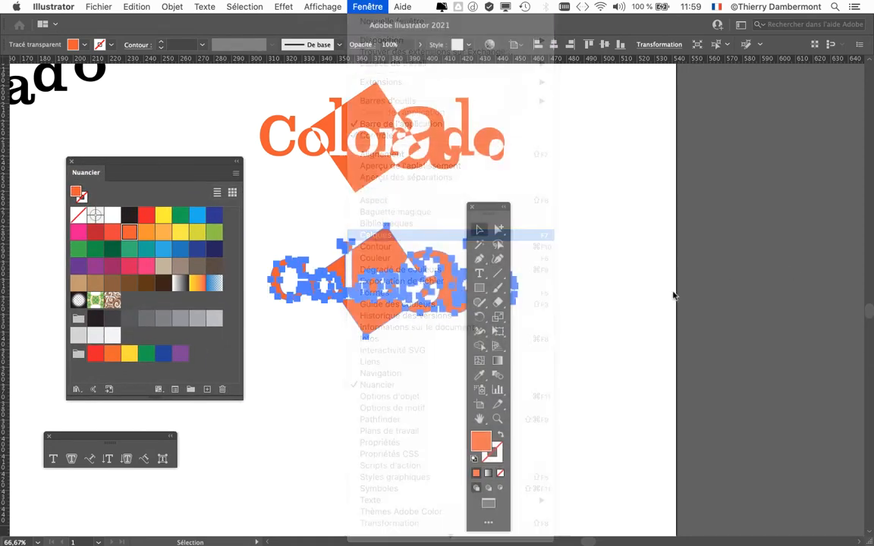
drag(703, 388, 644, 147)
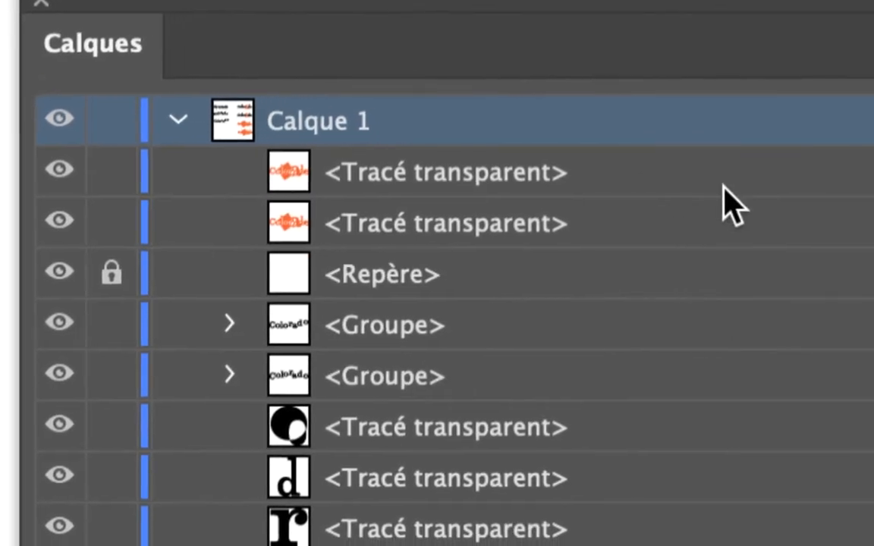
click(848, 178)
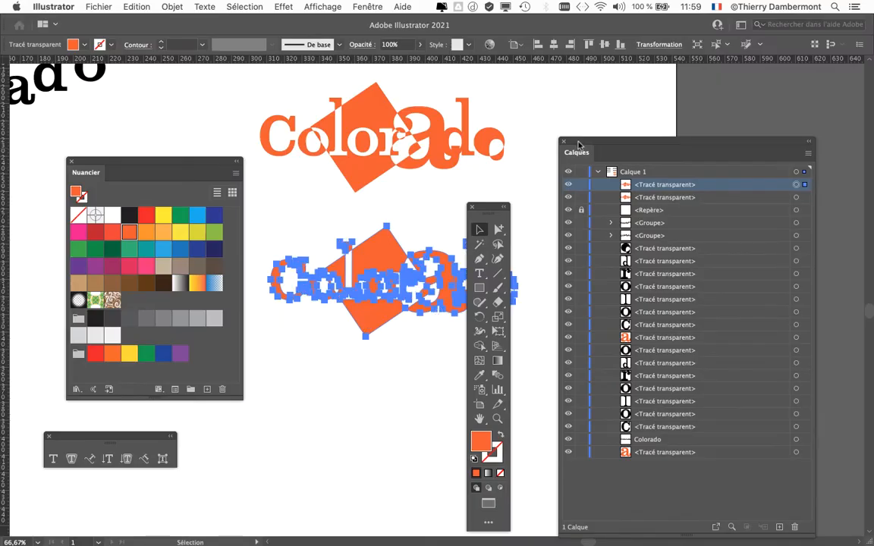
Rearrange the floating tool, swatch and layer palettes to clear the space around the lower wordmark
drag(578, 144, 746, 152)
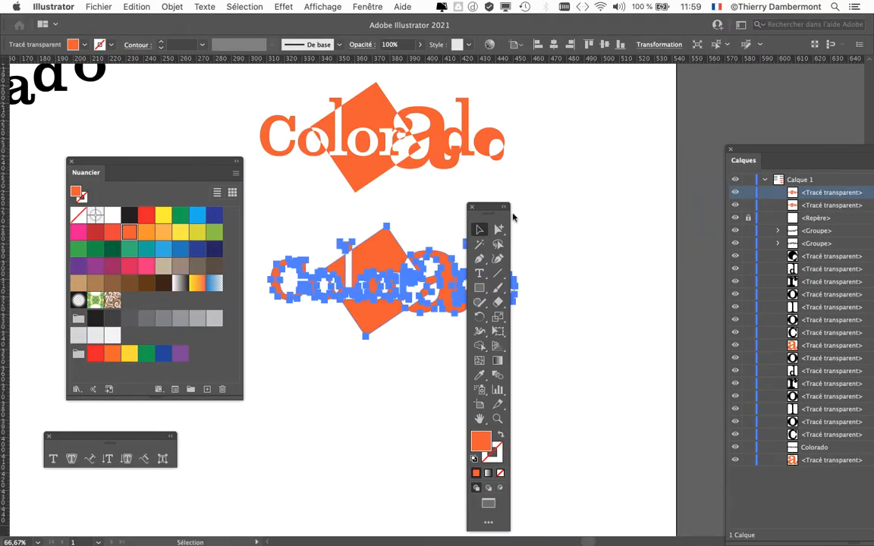
drag(487, 213, 590, 146)
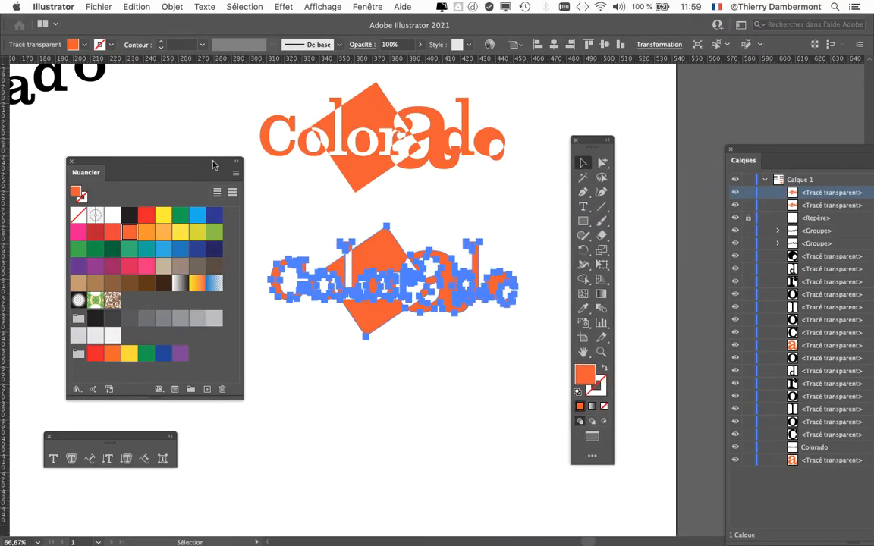
drag(213, 165, 368, 418)
drag(601, 152, 235, 198)
drag(258, 315, 388, 340)
click(380, 339)
scroll(303, 259, up, 3)
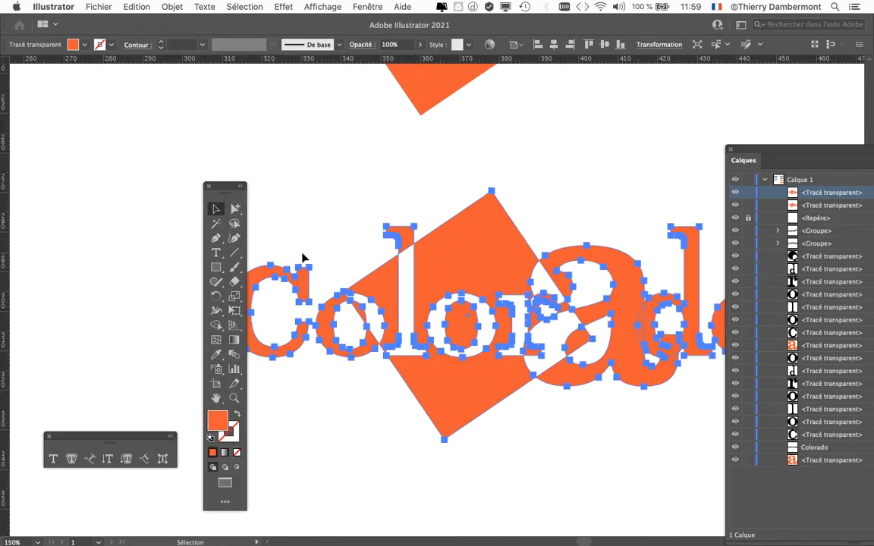
drag(224, 195, 75, 113)
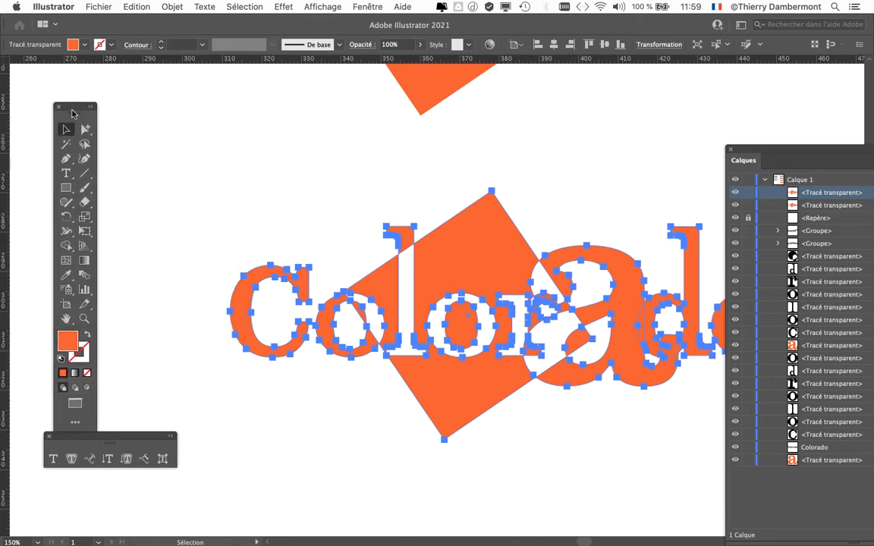
drag(437, 297, 351, 238)
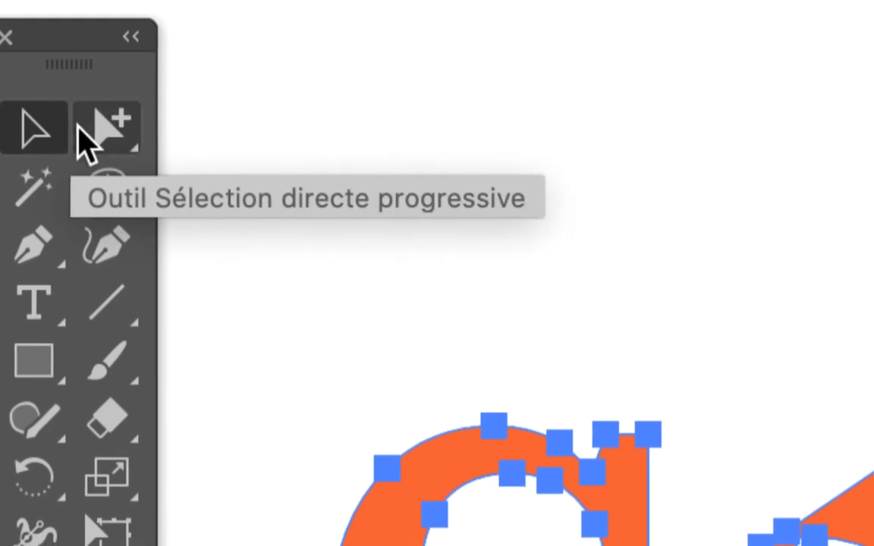
Pick out only the tilted square from the lower compound wordmark with the Group Selection tool and move it up and toward the C
click(85, 132)
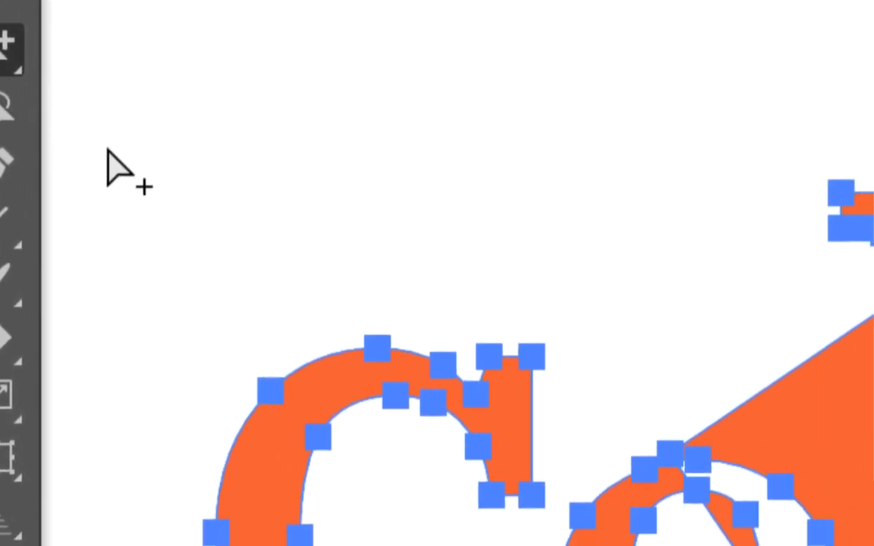
click(110, 153)
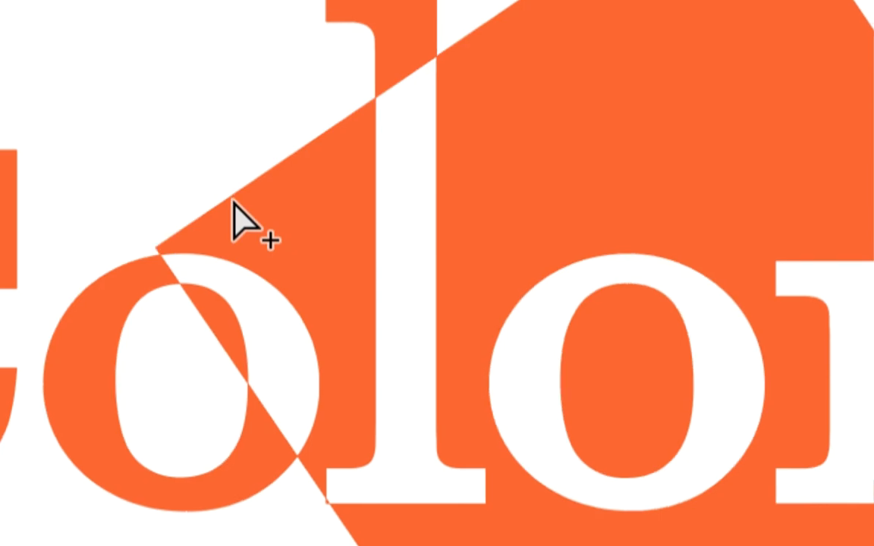
click(714, 408)
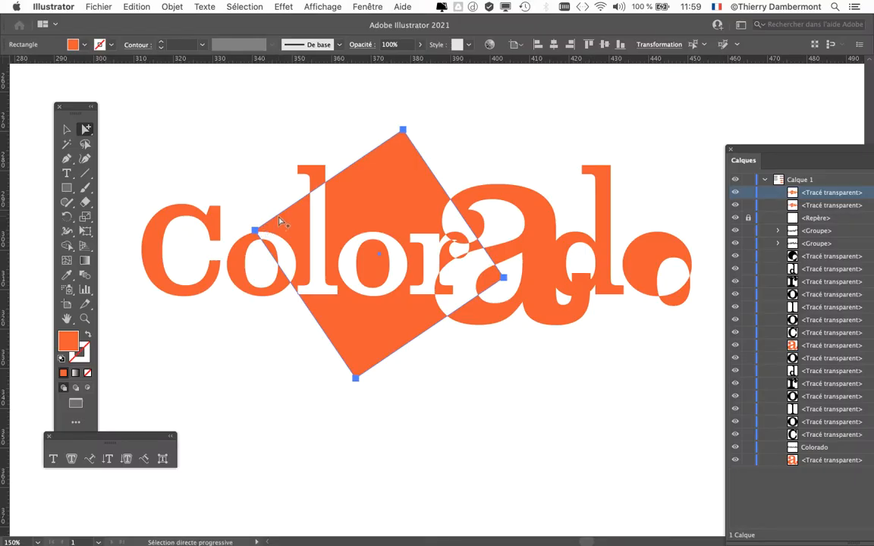
drag(280, 221, 243, 204)
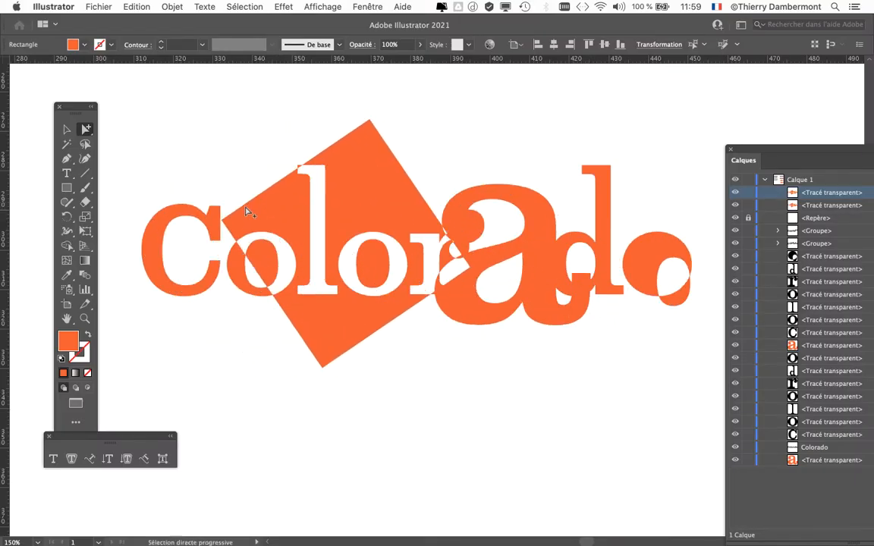
Shrink and rotate the square to a slight tilt with Free Transform, reposition it behind the letters "olo", and deselect it
click(85, 231)
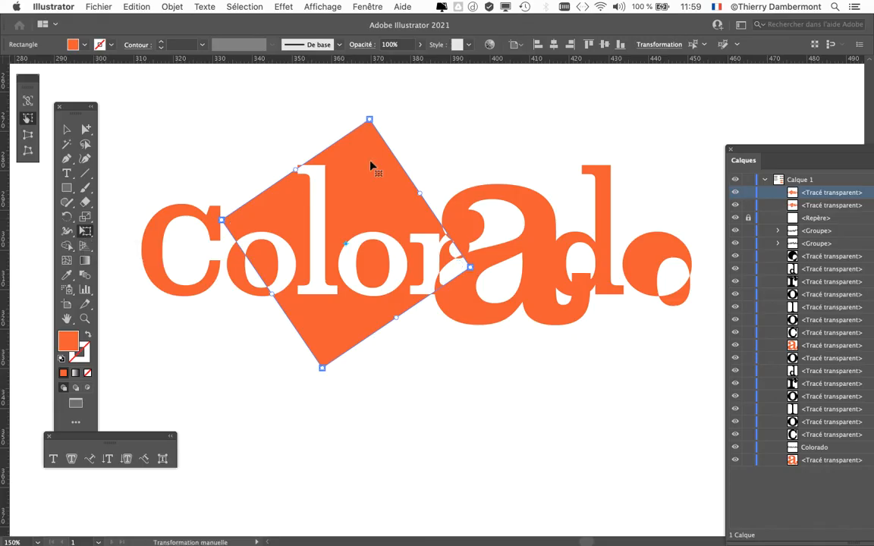
drag(337, 92, 433, 270)
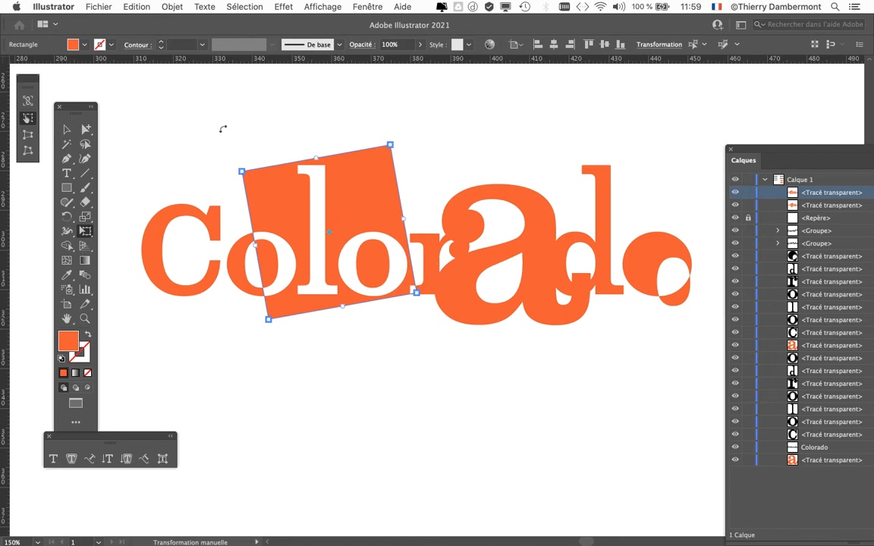
key(v)
drag(333, 157, 312, 179)
click(86, 130)
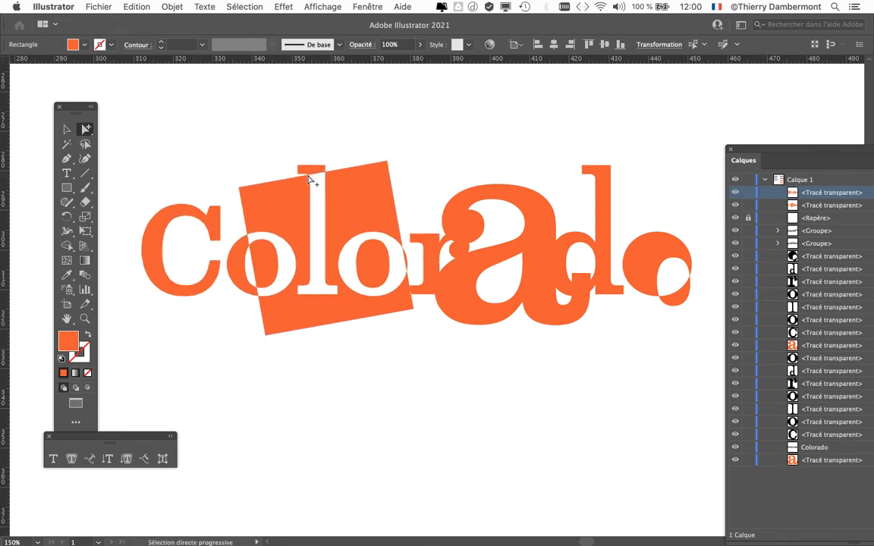
click(421, 374)
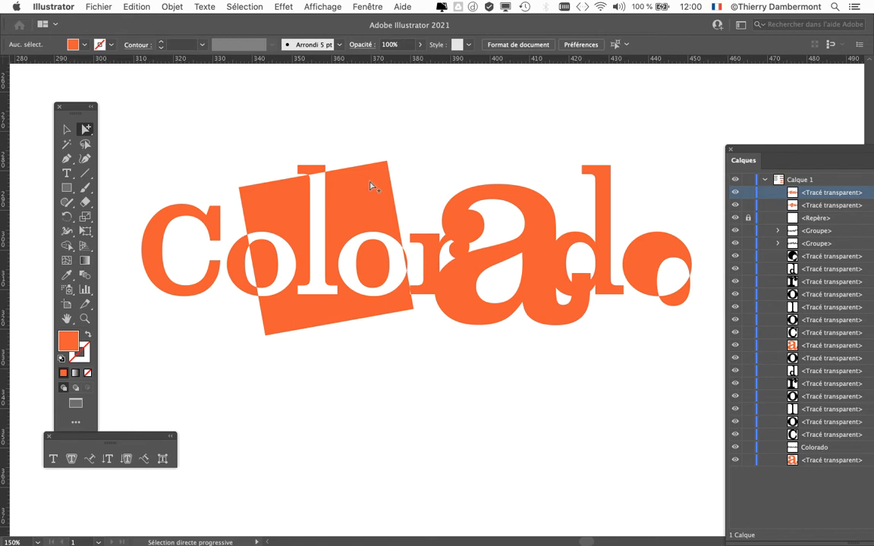
Move the tool and layer palettes away from the wordmark and check the outer contour of the large a
drag(75, 113, 61, 103)
drag(756, 145, 767, 145)
scroll(550, 264, up, 3)
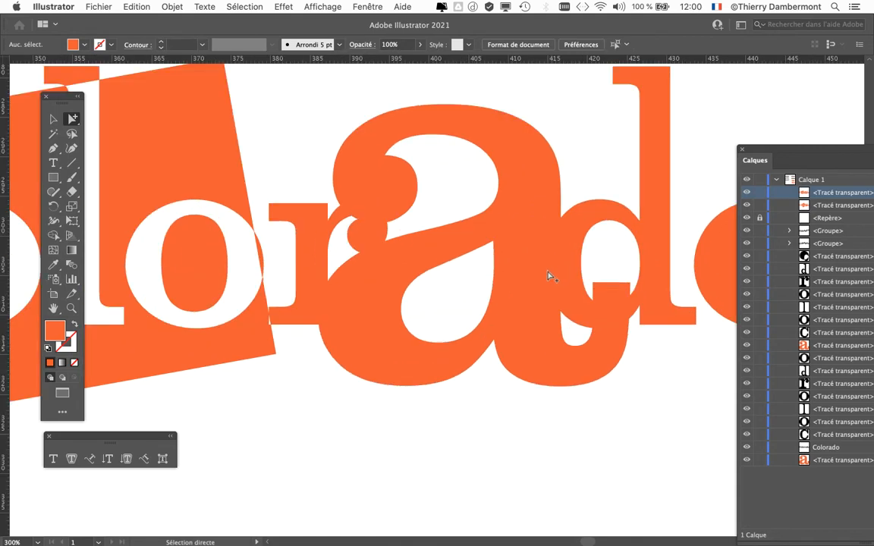
click(436, 241)
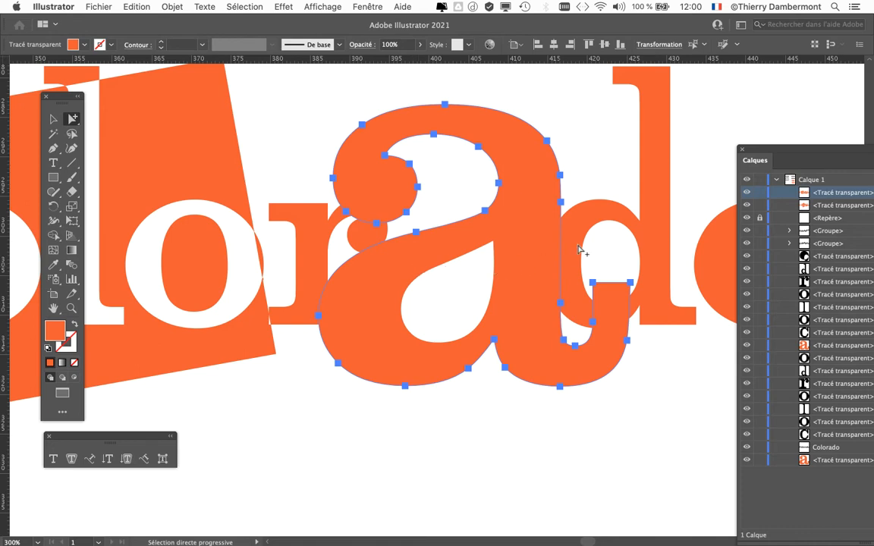
click(604, 412)
Examine the contour of the r where it overlaps the large a
scroll(605, 413, down, 2)
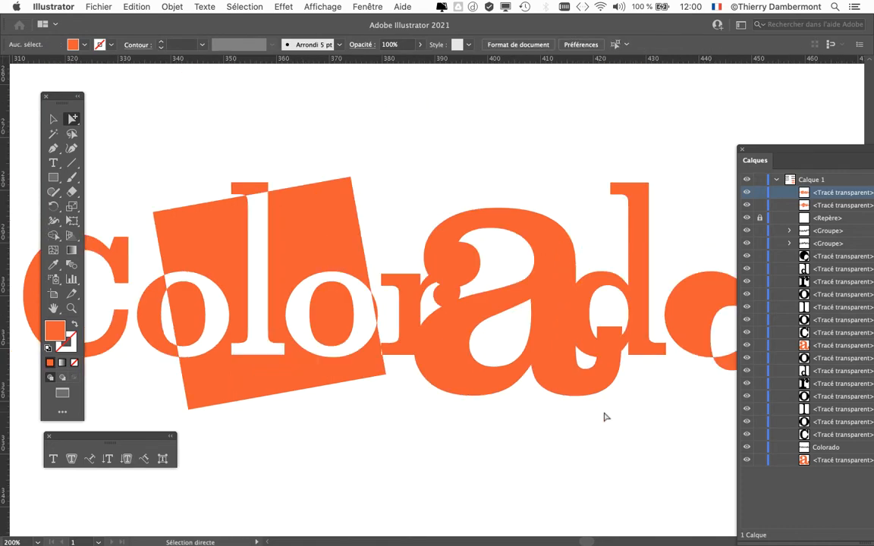
scroll(475, 375, up, 2)
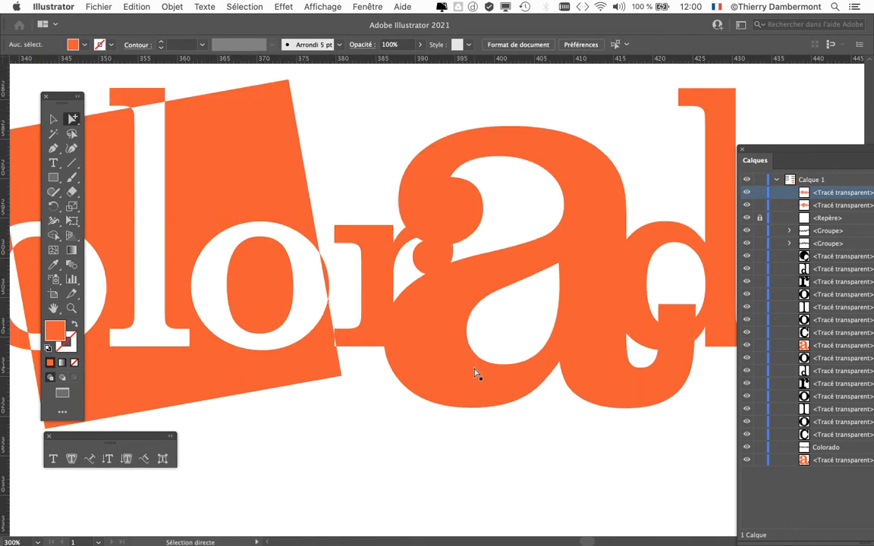
click(430, 264)
click(521, 423)
click(394, 293)
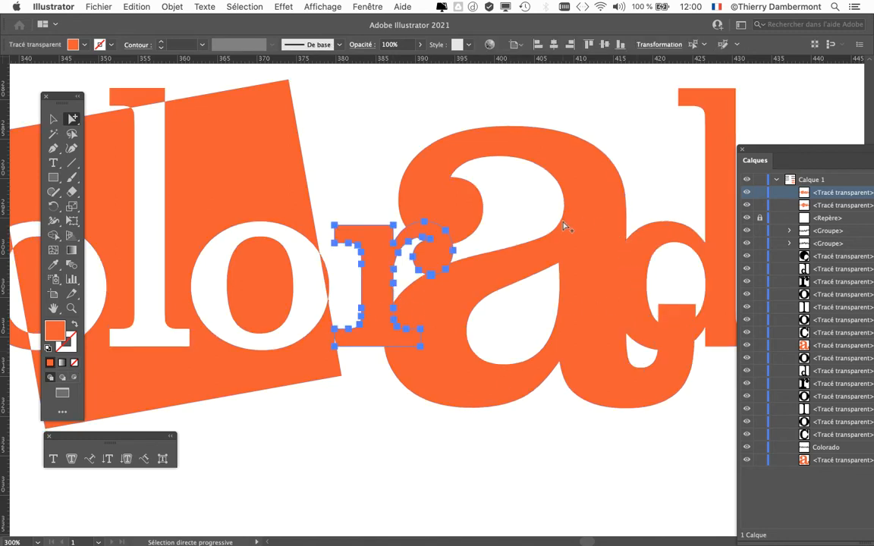
click(533, 237)
click(452, 258)
click(465, 420)
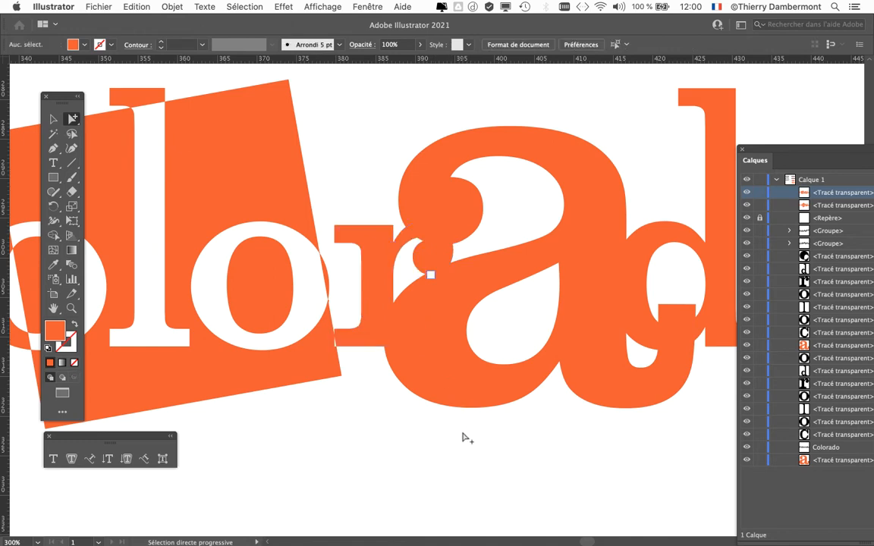
Select all the artwork and individual contours to examine how the r and d overlap the large a
key(super+a)
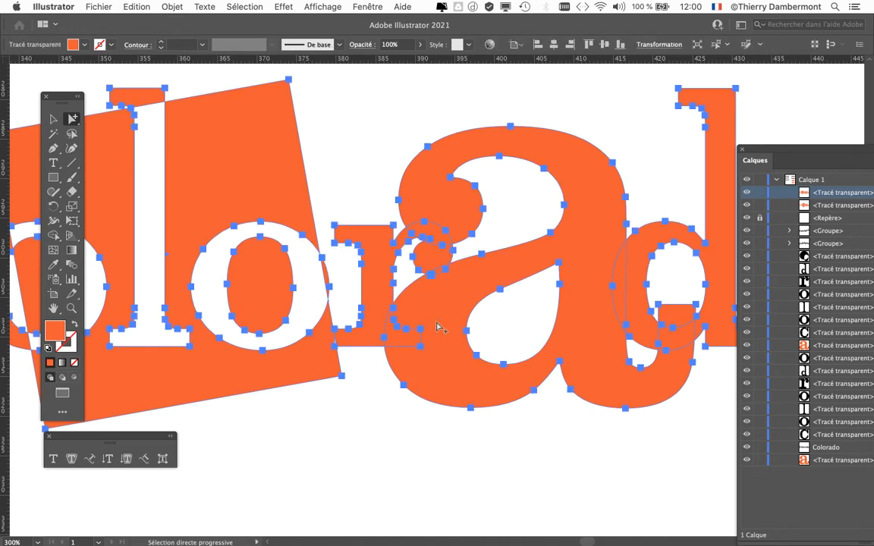
click(444, 454)
key(super+a)
scroll(395, 335, up, 2)
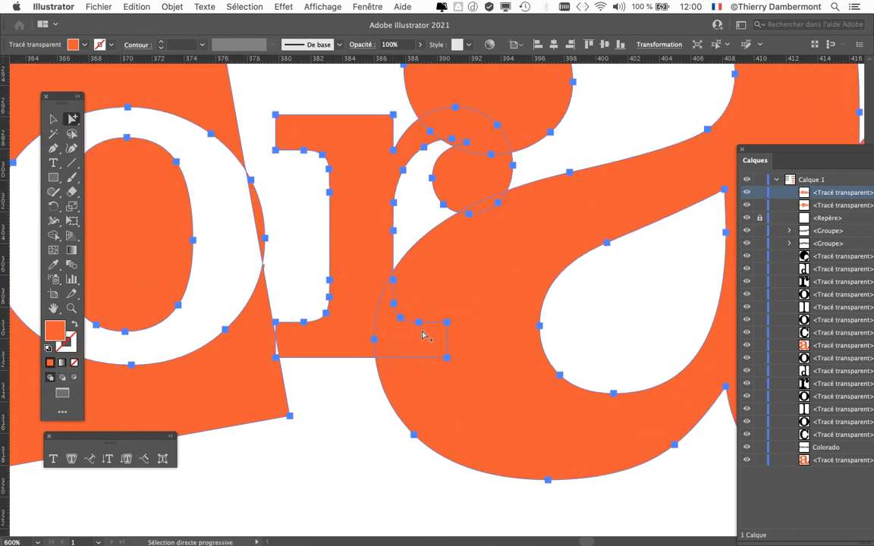
click(383, 448)
click(362, 358)
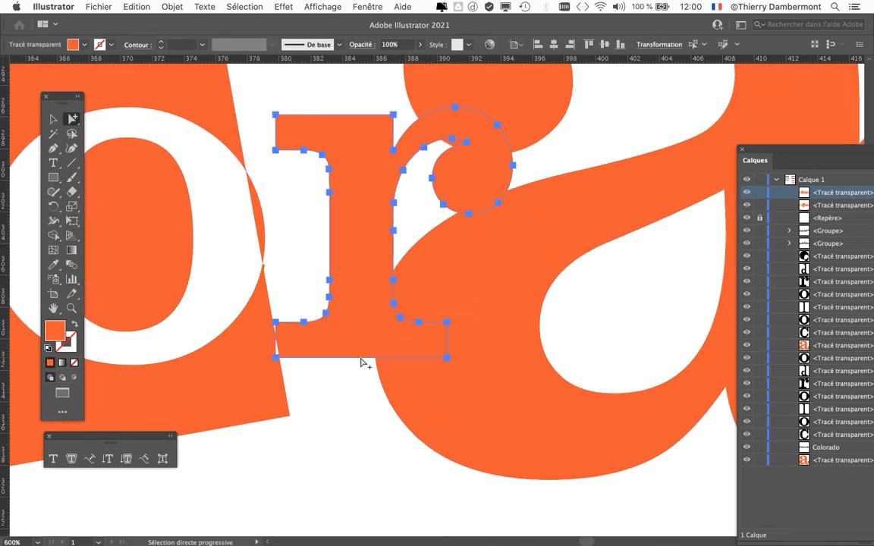
scroll(369, 424, down, 2)
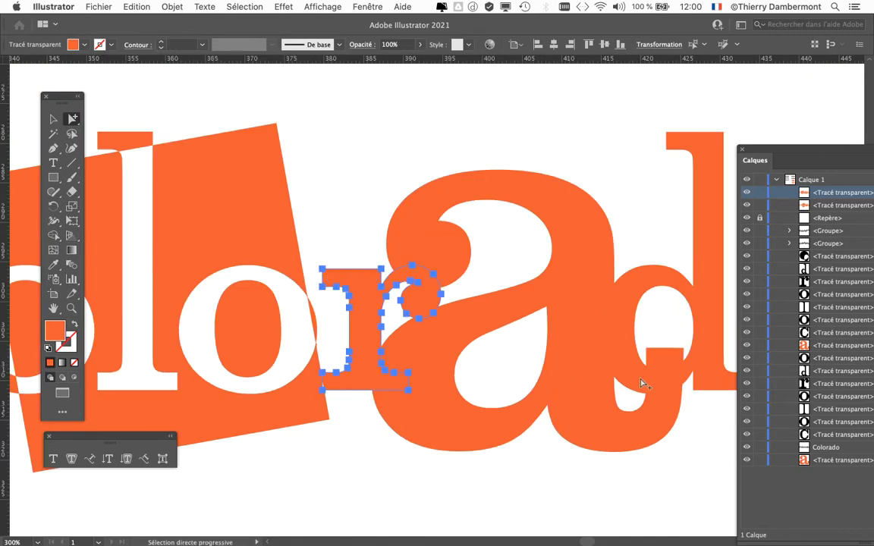
click(638, 390)
click(704, 429)
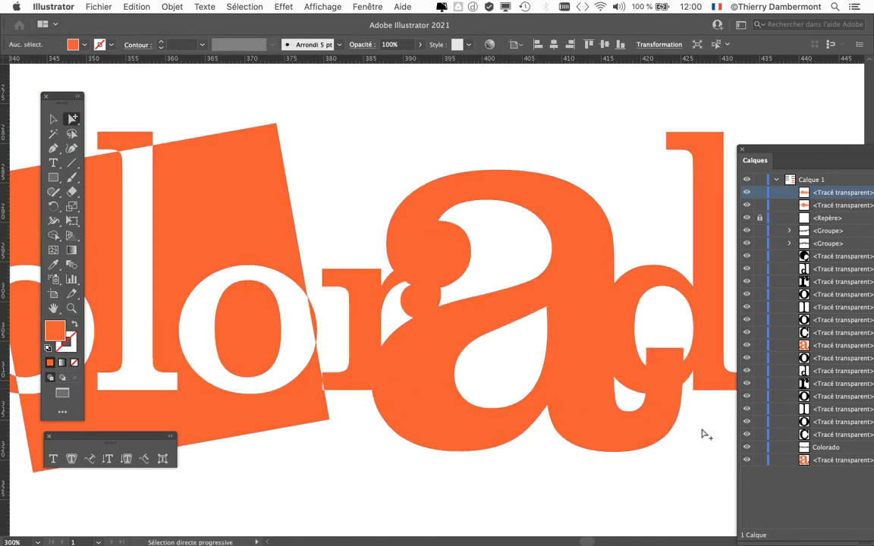
click(686, 383)
click(613, 472)
Select the large a's outer contour and display the complete object options, including the path direction settings
click(521, 435)
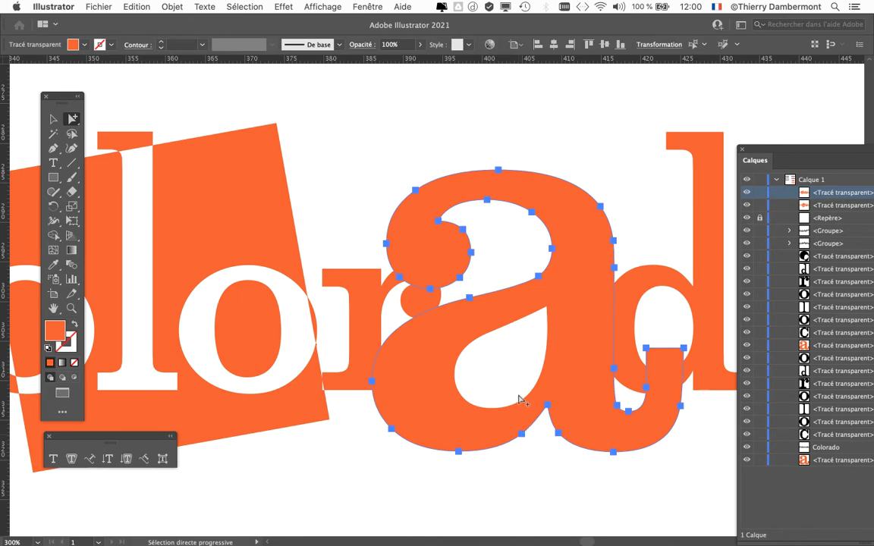
click(379, 6)
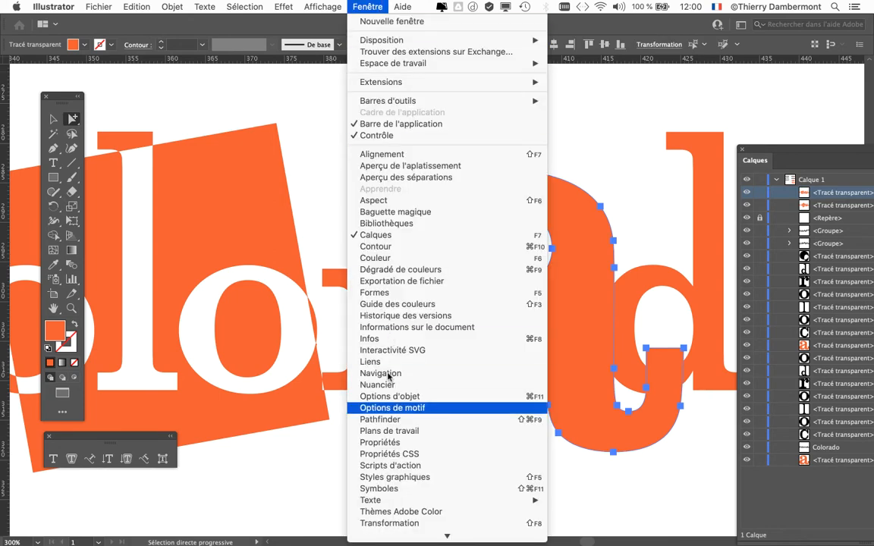
click(402, 393)
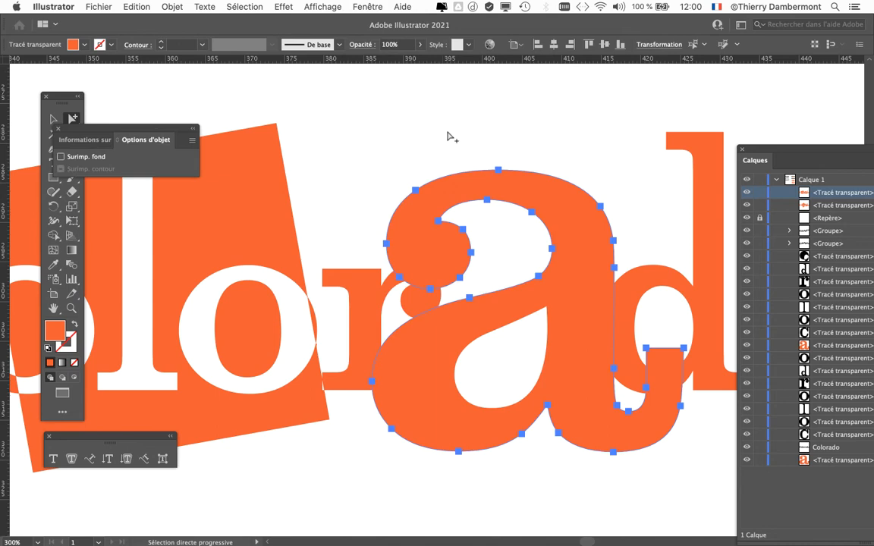
click(194, 142)
click(275, 139)
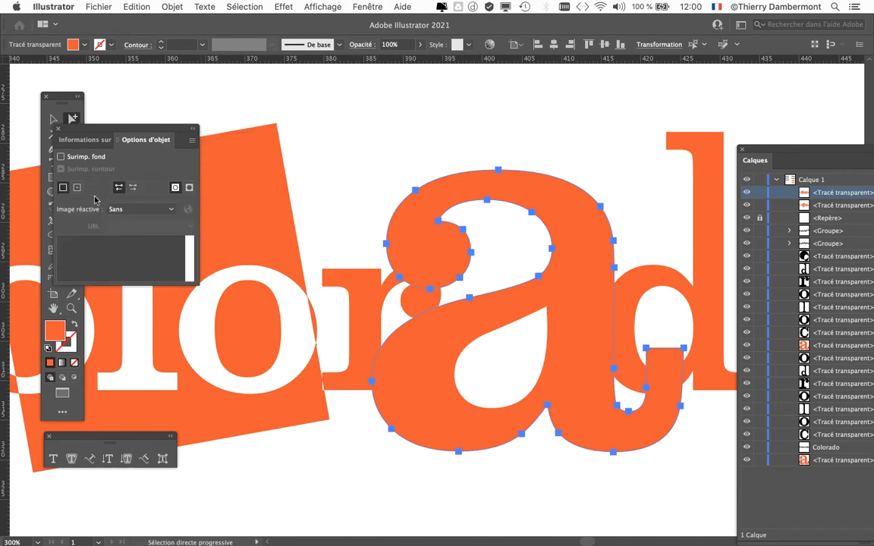
Try reversing the path direction of the large a's outer contour, and restore the original direction
click(133, 189)
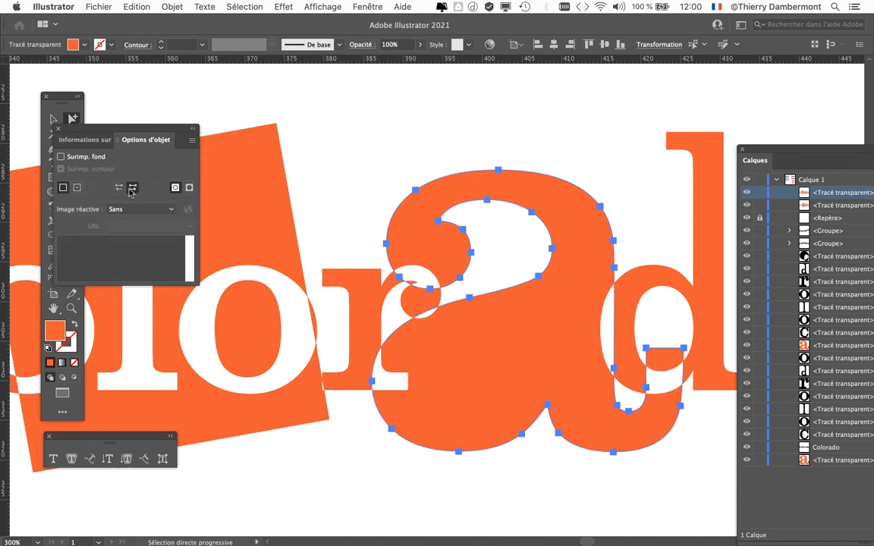
click(119, 188)
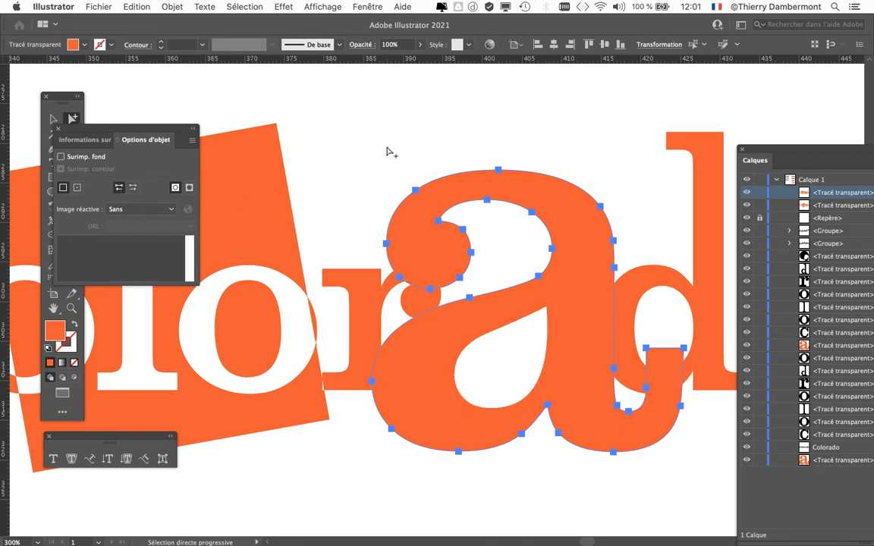
Reverse the path direction of the letter r and of the d's outer contour
click(336, 243)
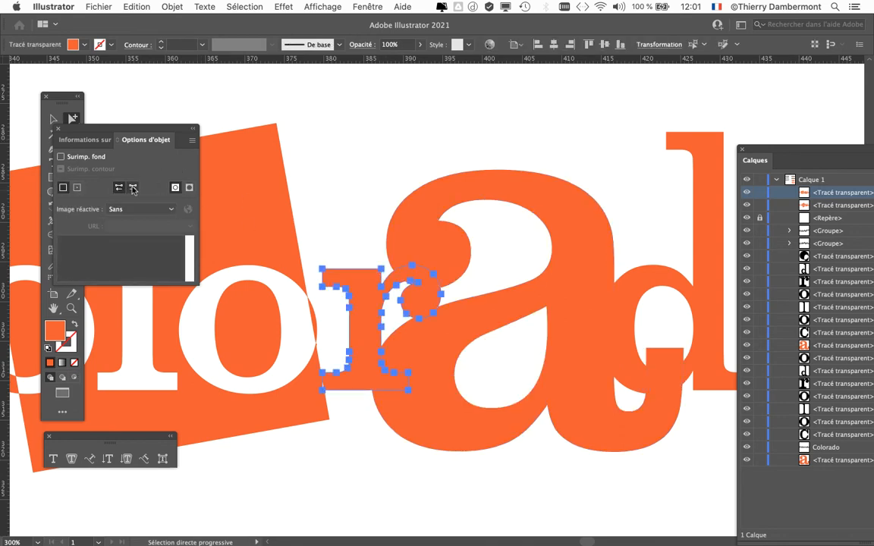
click(132, 189)
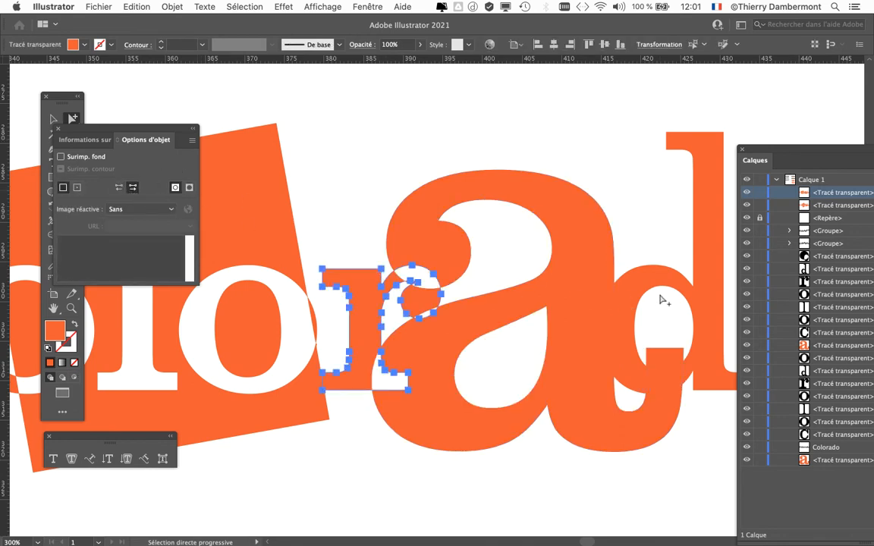
click(641, 274)
click(118, 188)
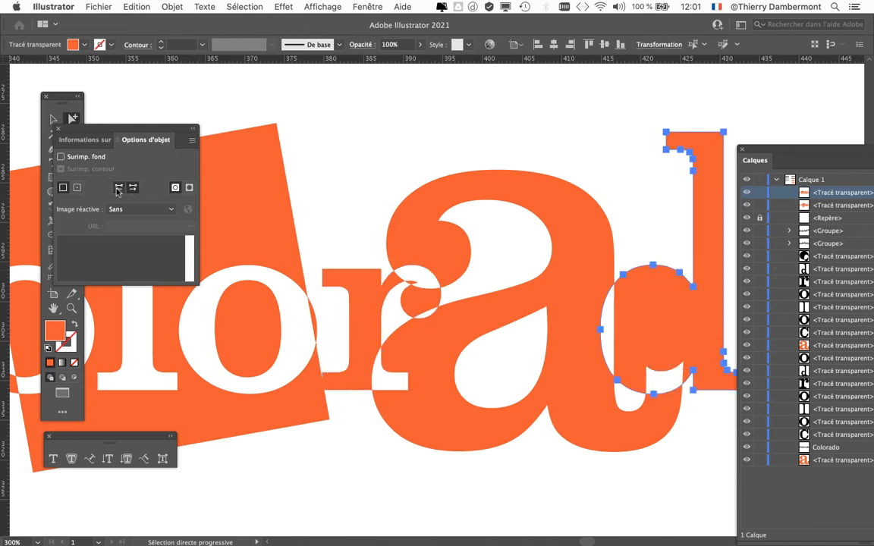
click(117, 189)
click(133, 189)
Reverse the path direction of the d's inner counter and move the layer palette farther away from the letters
click(660, 292)
key(super+shift+a)
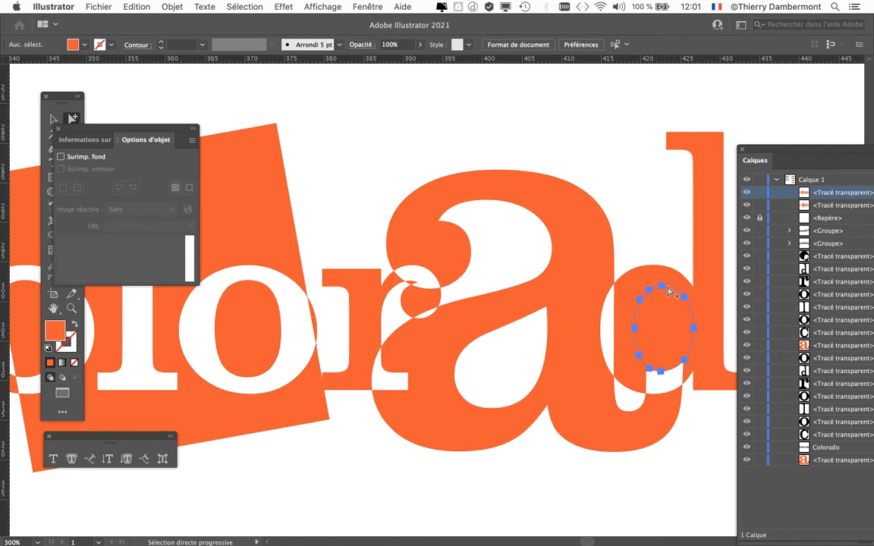
click(669, 292)
click(118, 187)
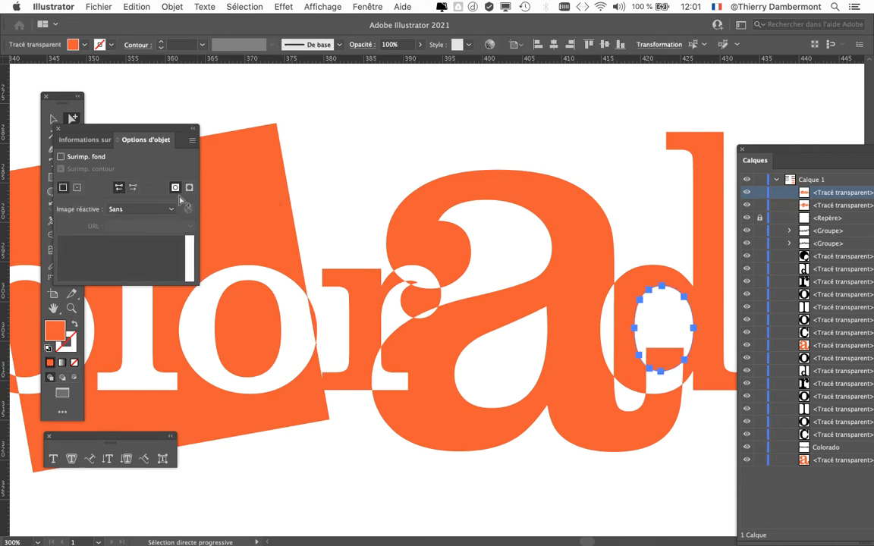
drag(761, 157, 813, 156)
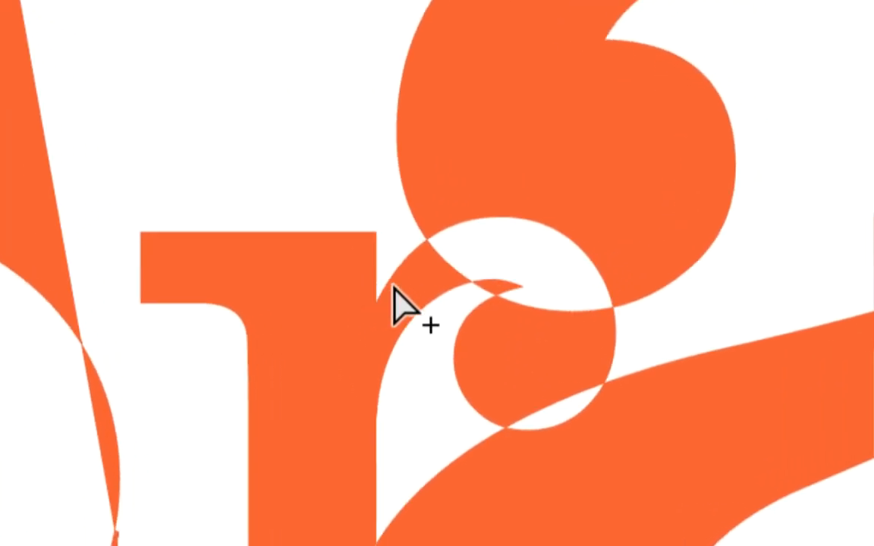
Select the letter r to examine its cut-out overlaps with the large a, and deselect it
click(268, 285)
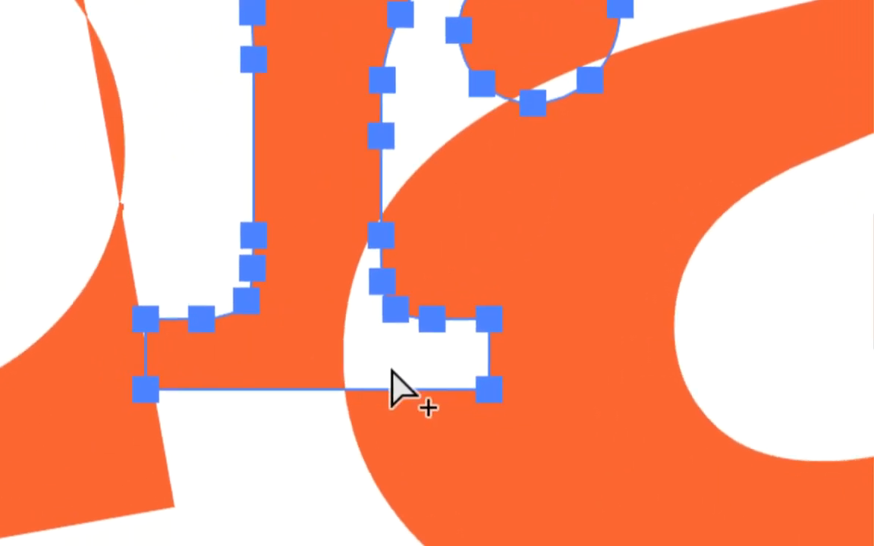
click(260, 405)
click(261, 392)
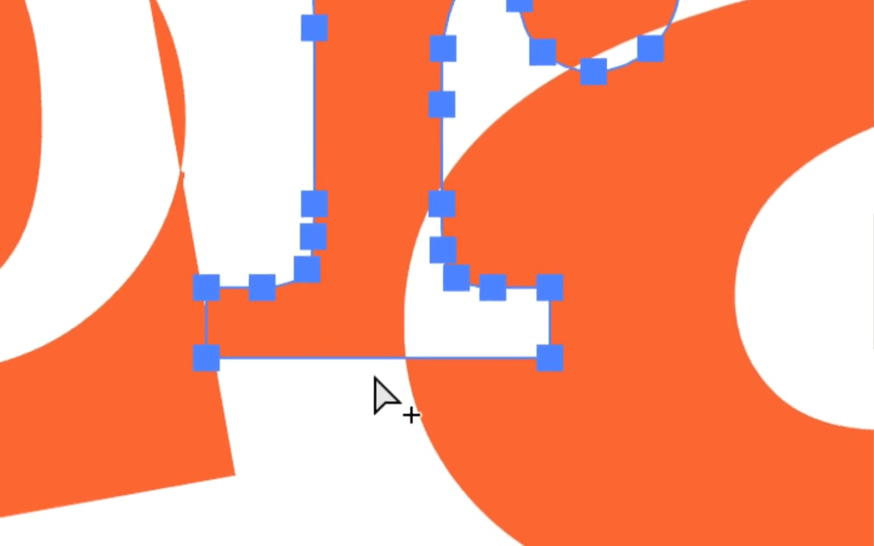
click(386, 371)
click(377, 372)
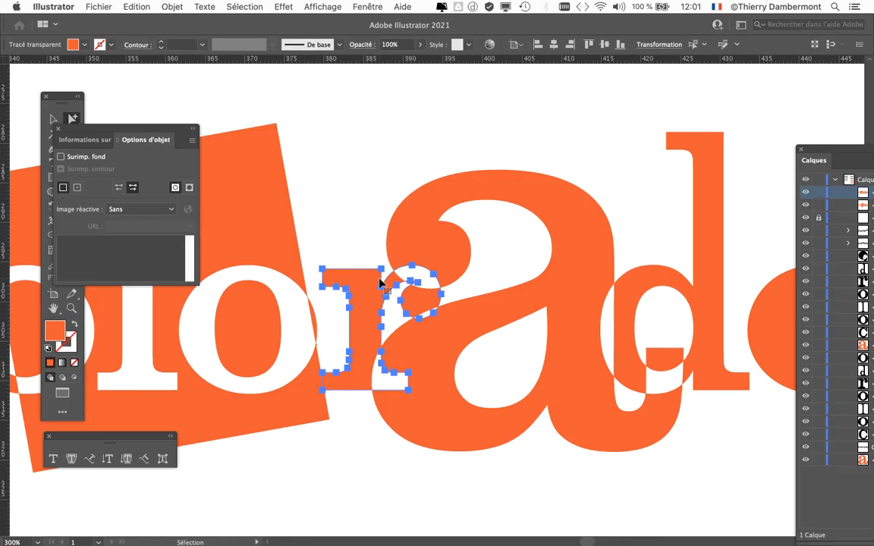
click(445, 512)
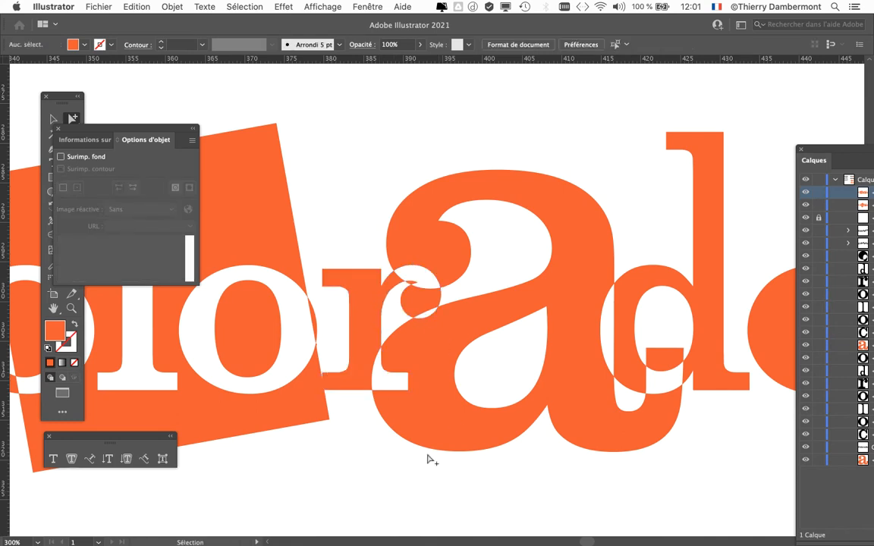
Undo the square's last move, reapply it, and deselect everything
click(137, 6)
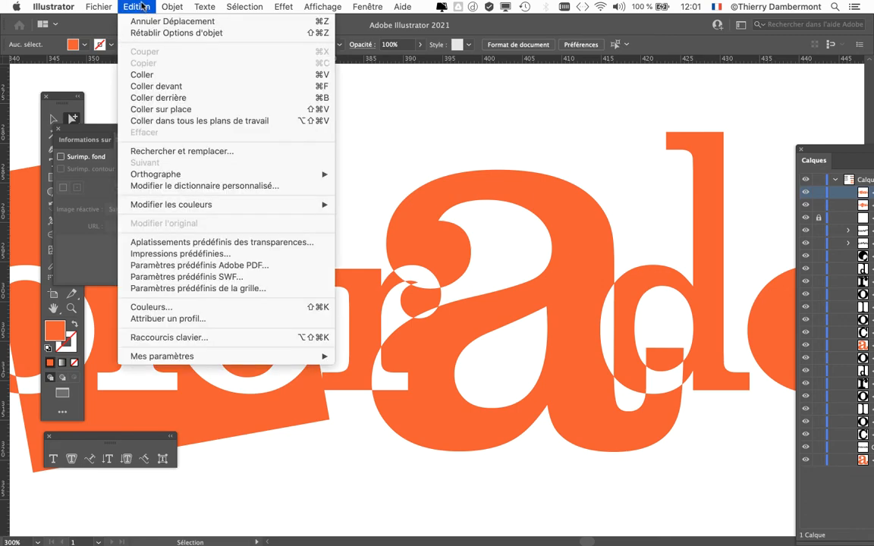
click(160, 21)
click(137, 7)
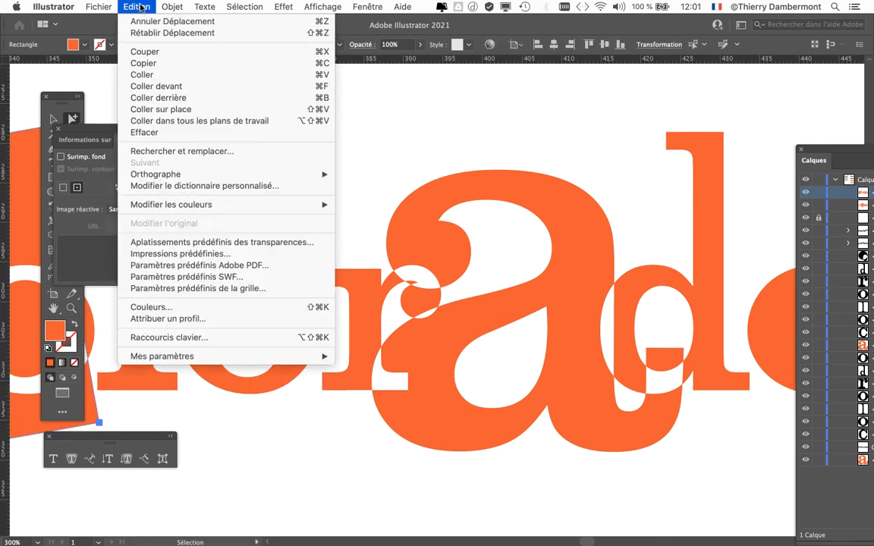
click(156, 32)
click(351, 416)
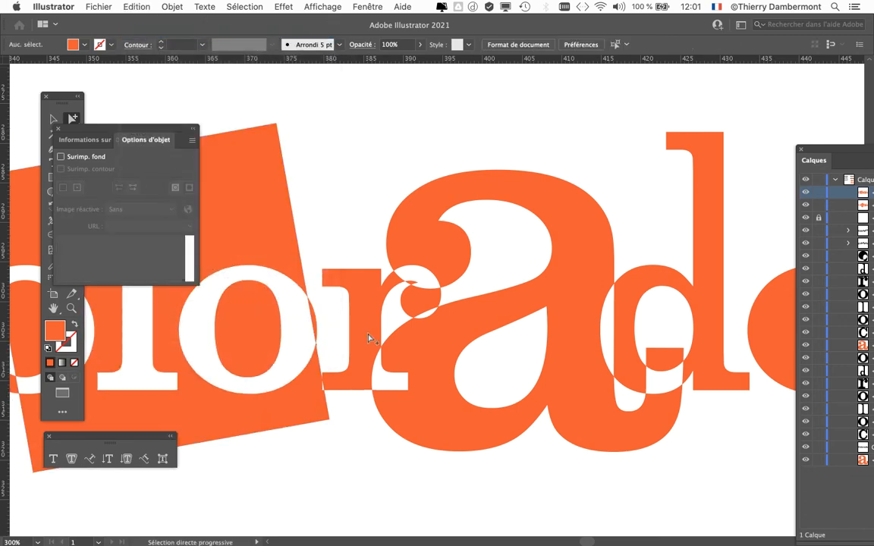
Turn off the path direction reversal on the letter r and the d so both merge with the large a
click(369, 276)
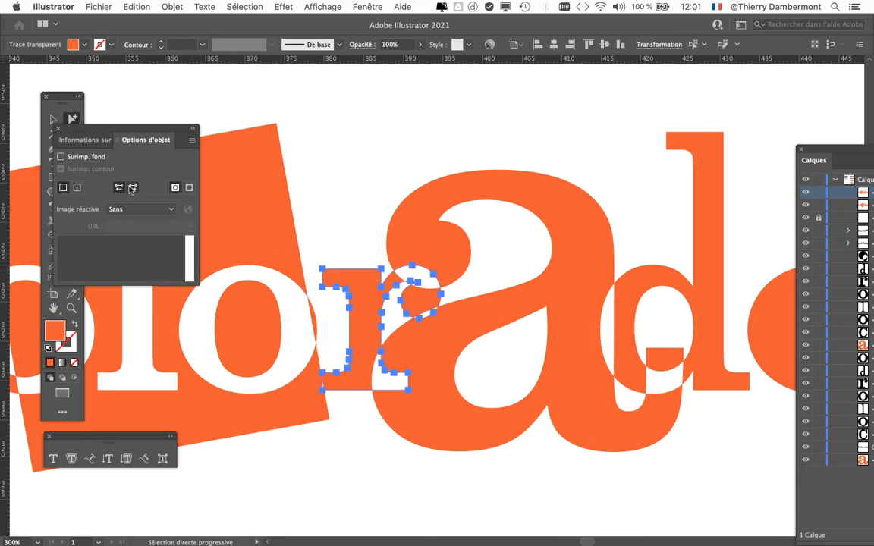
click(123, 190)
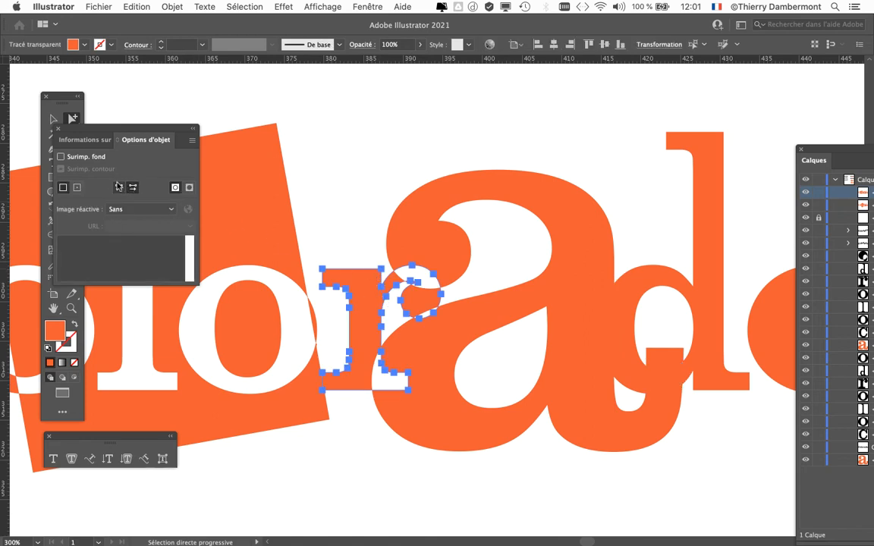
click(345, 252)
click(354, 274)
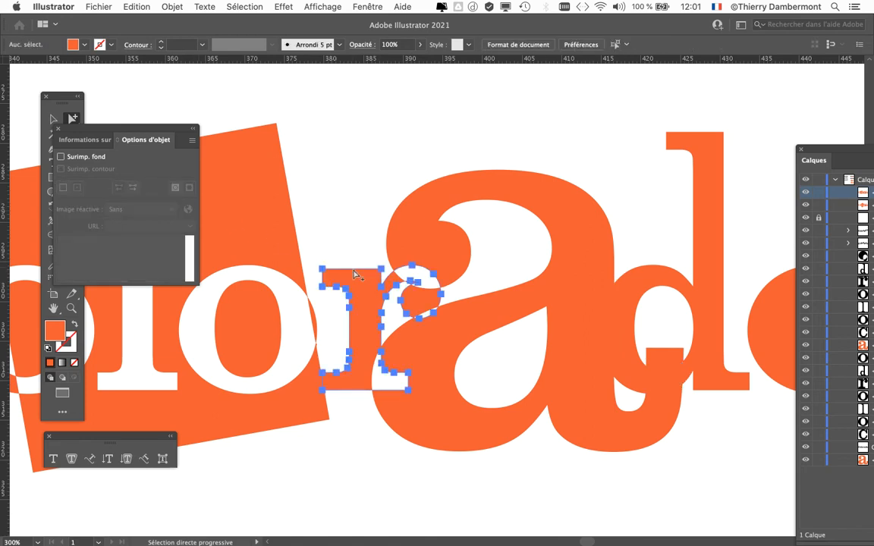
click(132, 187)
click(343, 187)
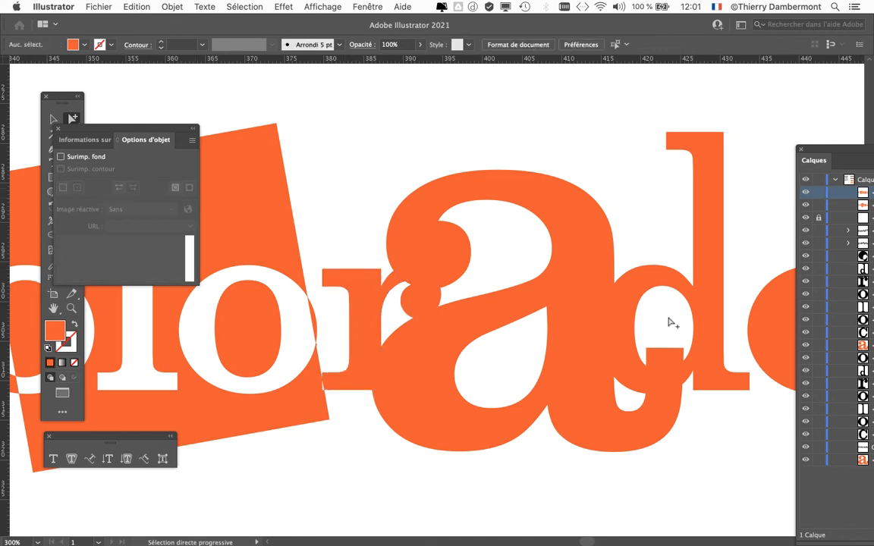
click(657, 297)
click(642, 486)
Move the tool palette clear of the letters and close the object options palette
scroll(500, 330, up, 1)
drag(455, 286, 378, 251)
drag(61, 106, 23, 83)
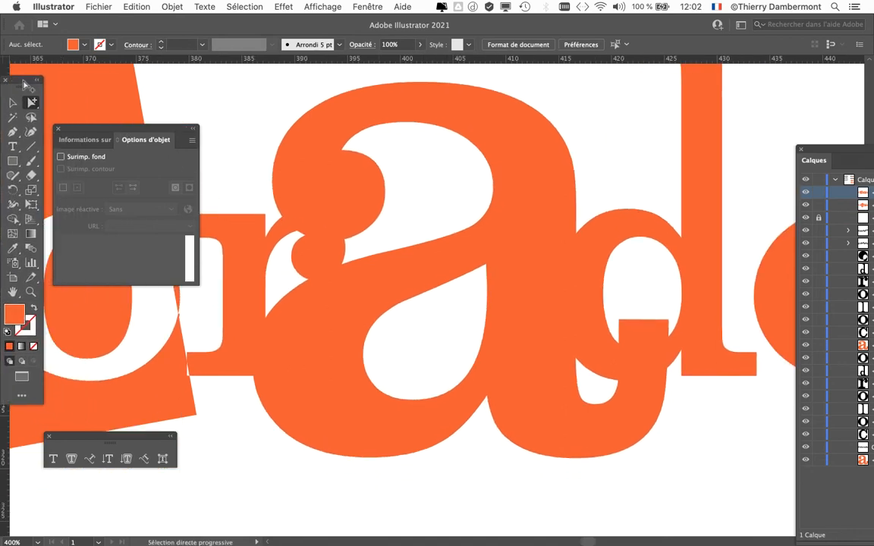
drag(126, 127, 105, 57)
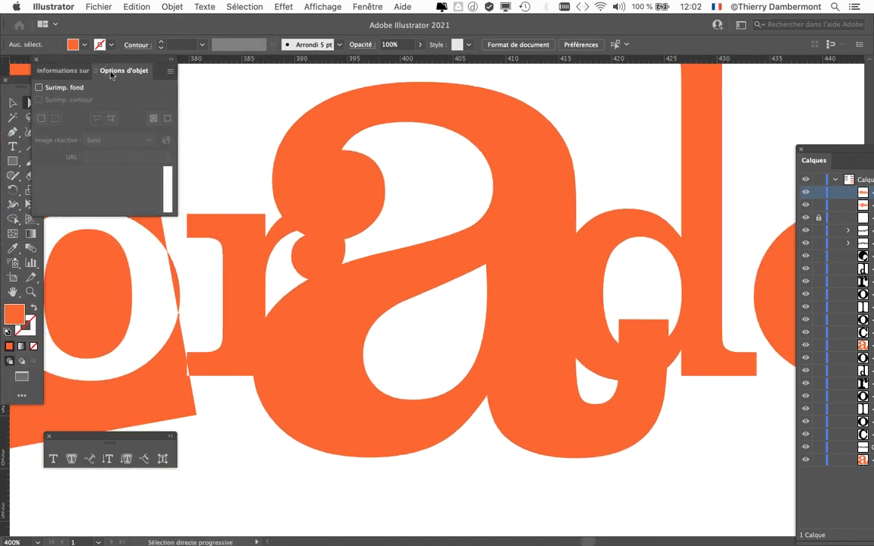
click(32, 59)
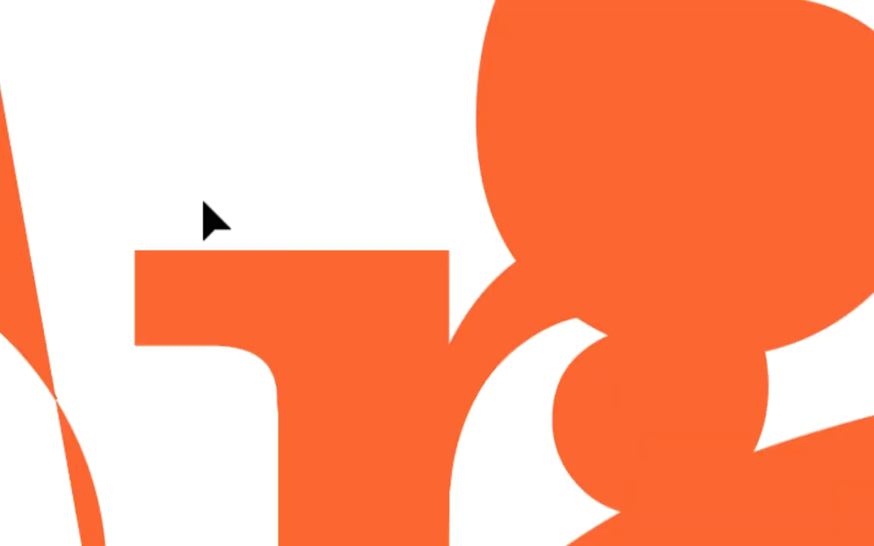
Select the letter r and reopen the Options d'objet palette
click(216, 220)
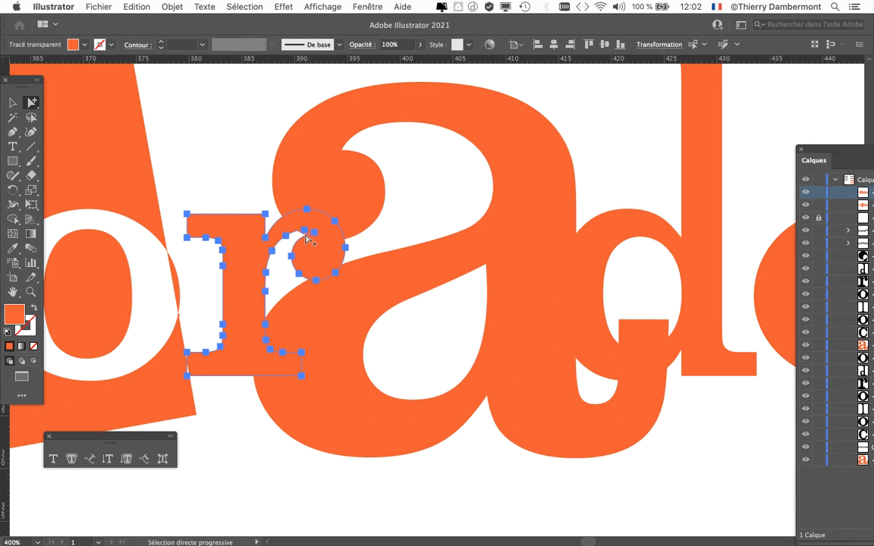
click(368, 8)
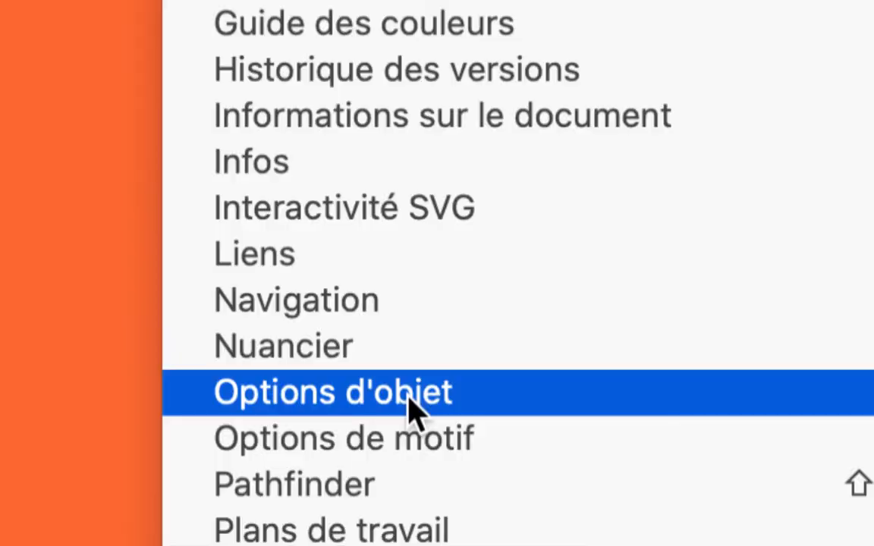
click(409, 410)
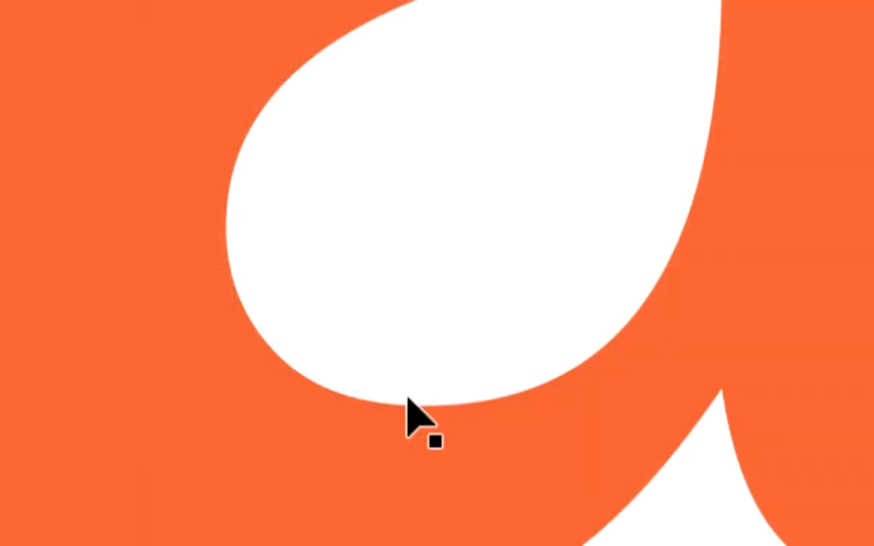
Reduce the object options palette to overprint only, place it over the large a, and show all its options again
click(171, 72)
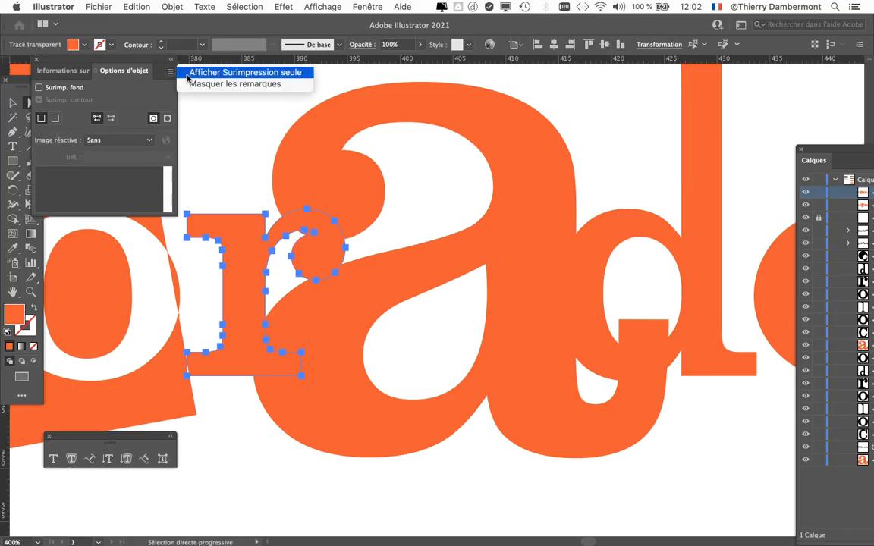
click(190, 72)
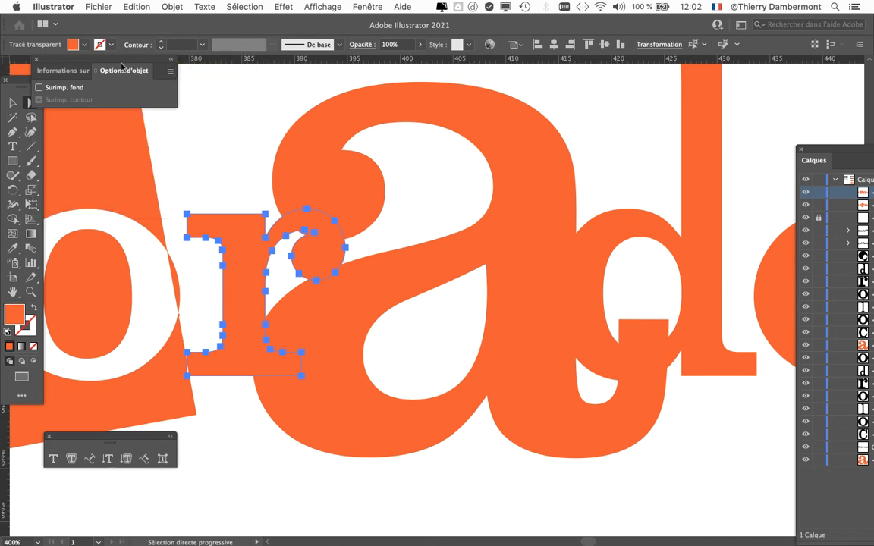
drag(110, 59, 556, 155)
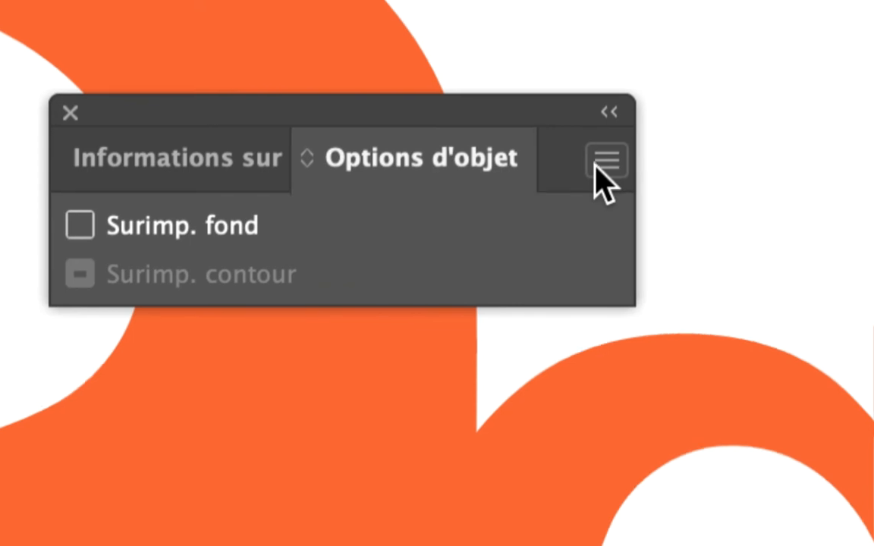
click(606, 170)
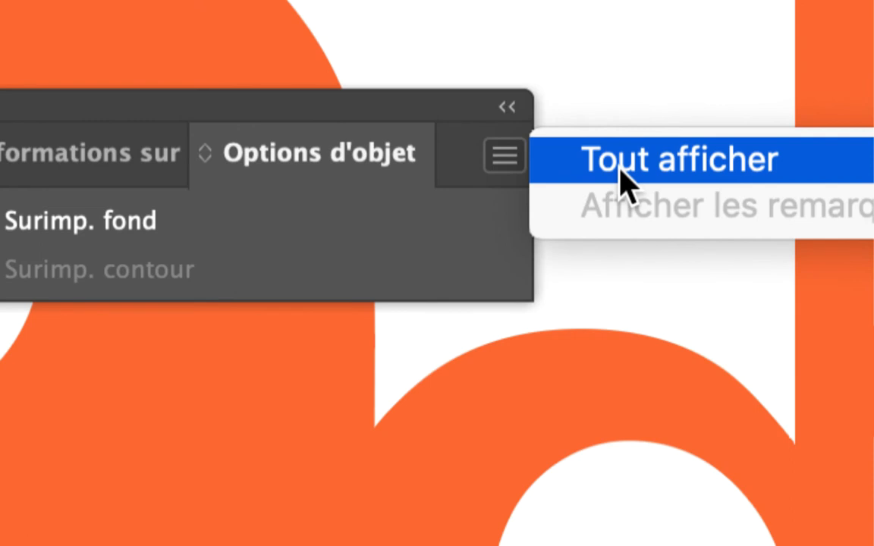
click(621, 182)
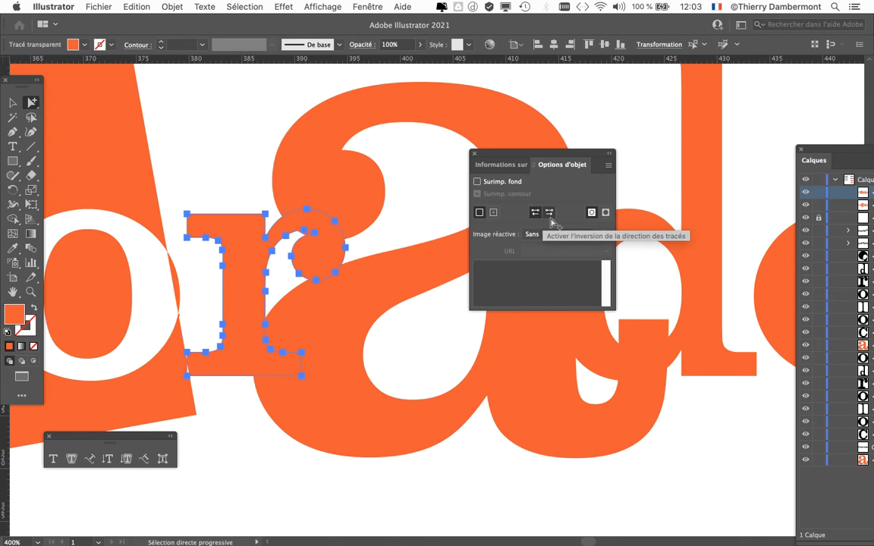
Reverse the path direction of the letter r and inspect its cut-outs with the large a up close
click(549, 213)
scroll(309, 263, up, 2)
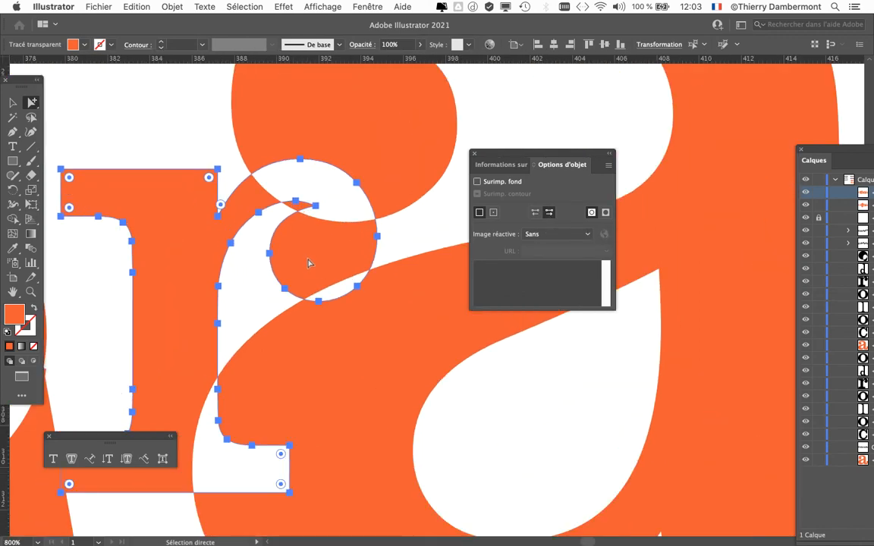
scroll(466, 278, down, 2)
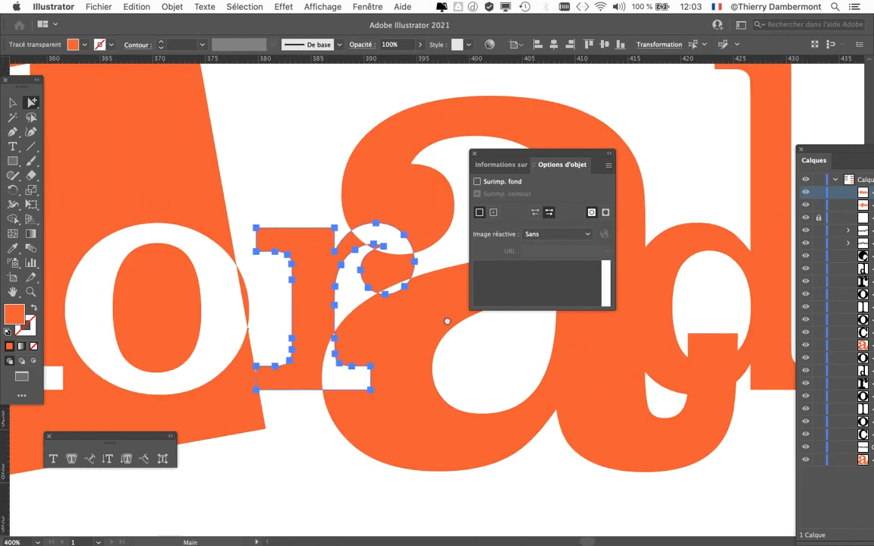
Move the object options palette off the d, reverse the path direction of the d's outer contour, and deselect it
drag(448, 298, 293, 298)
drag(523, 152, 351, 93)
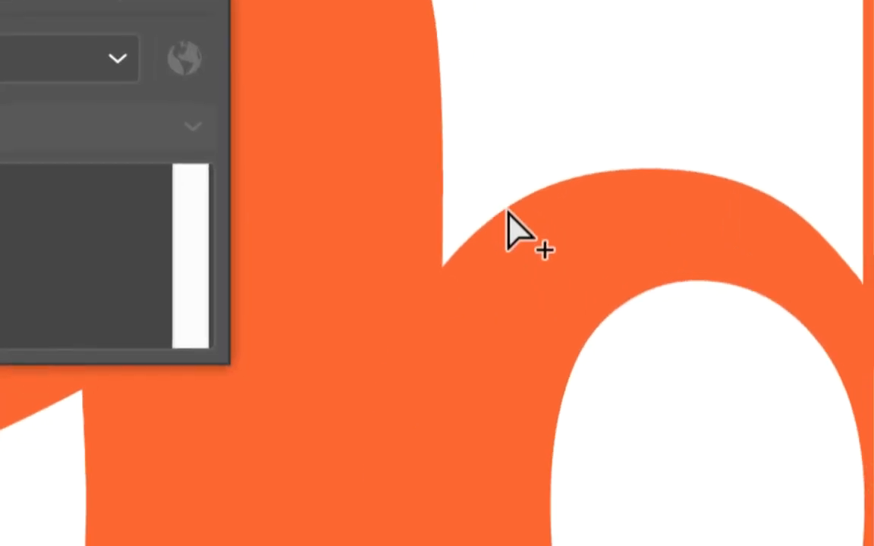
click(510, 227)
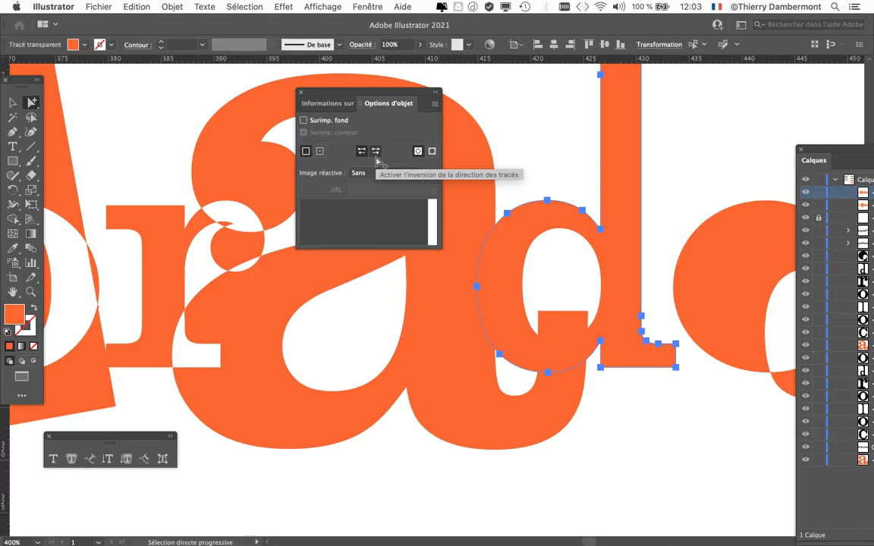
click(375, 152)
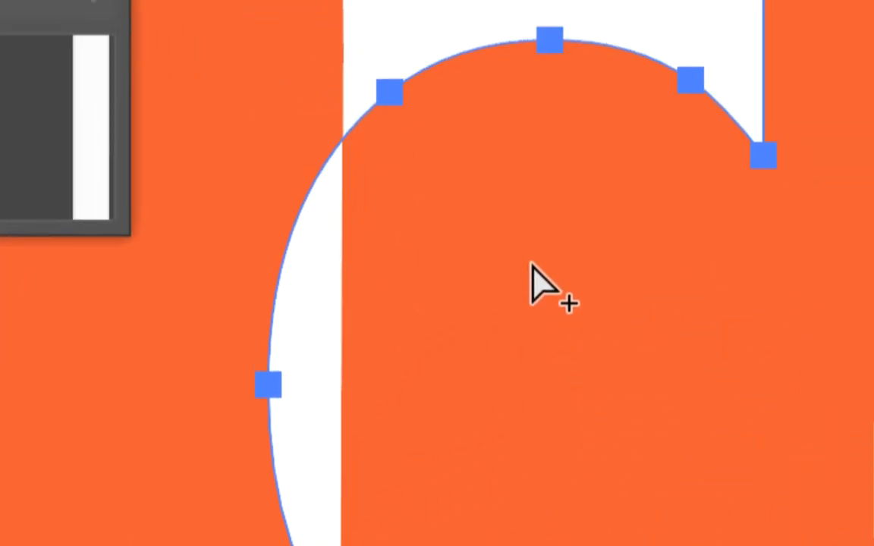
key(ctrl+a)
key(ctrl+shift+a)
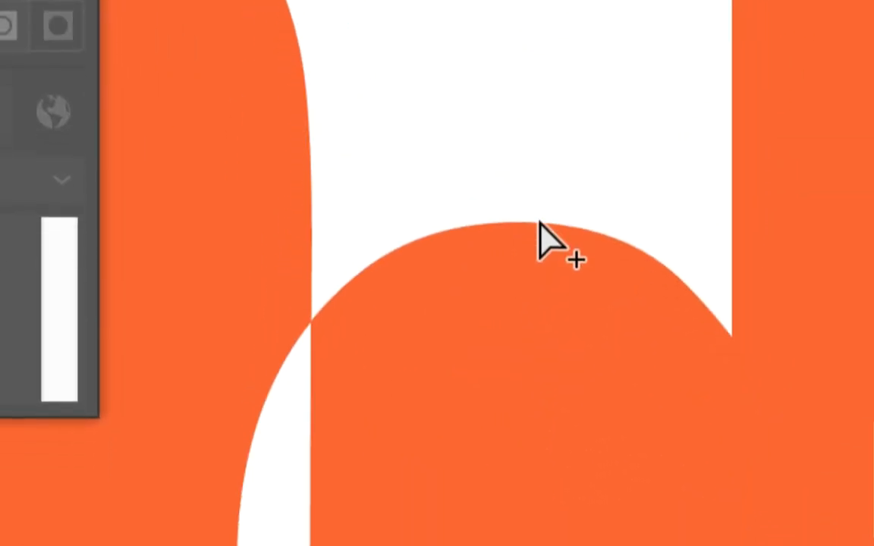
key(ctrl+a)
key(ctrl+shift+a)
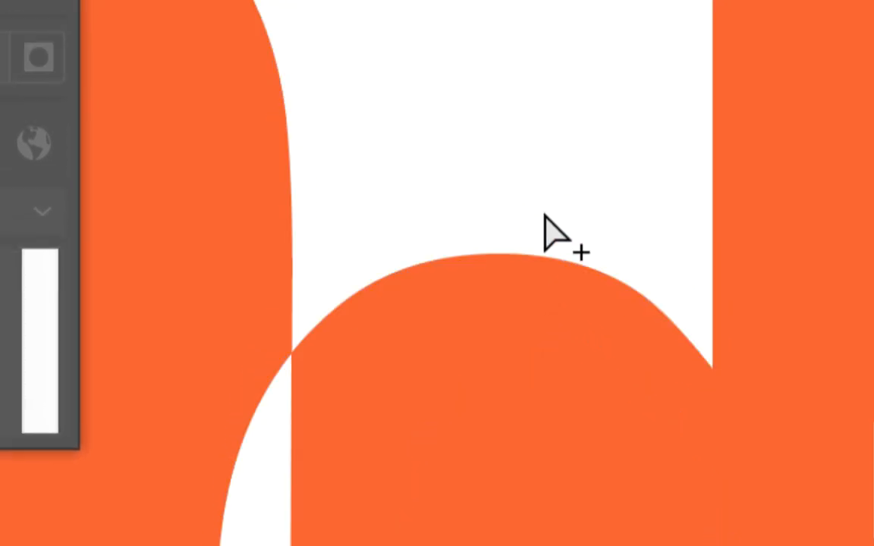
Select the d's inner counter in outline view, return to preview, and turn off its path direction reversal
key(ctrl+y)
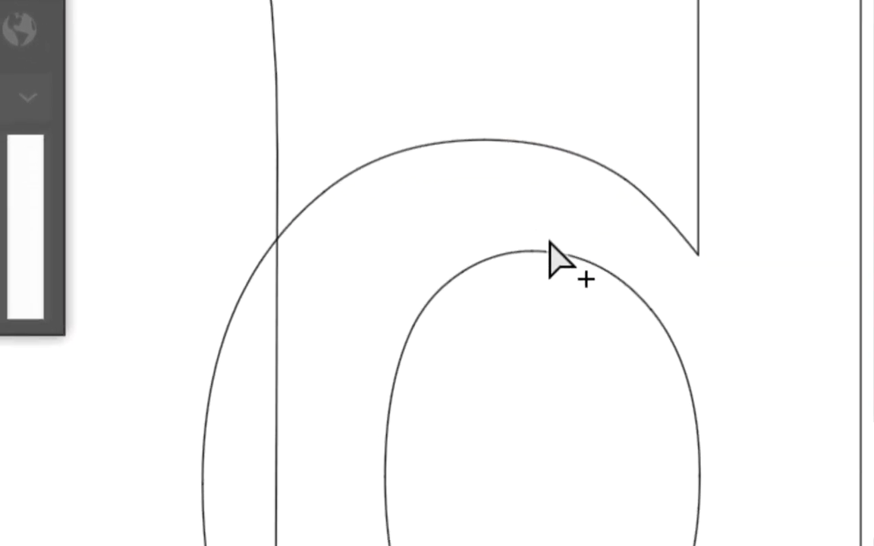
click(551, 246)
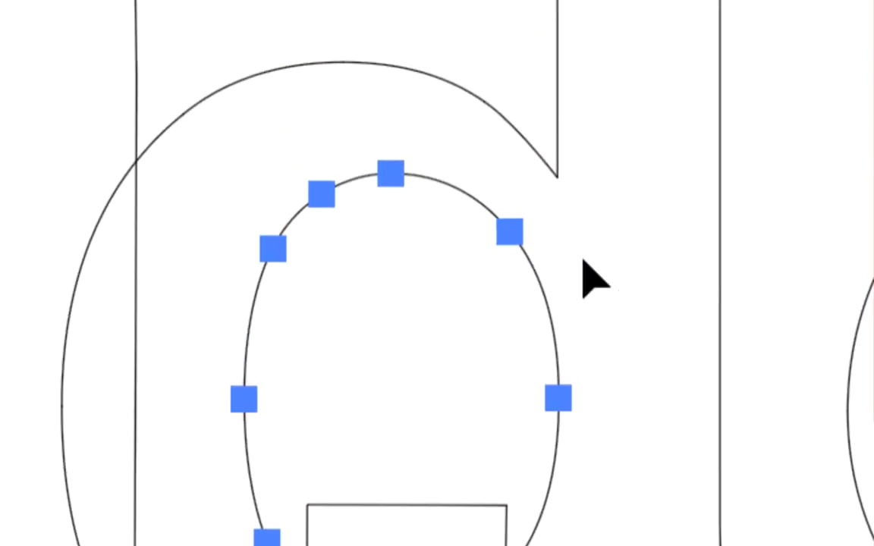
key(ctrl+y)
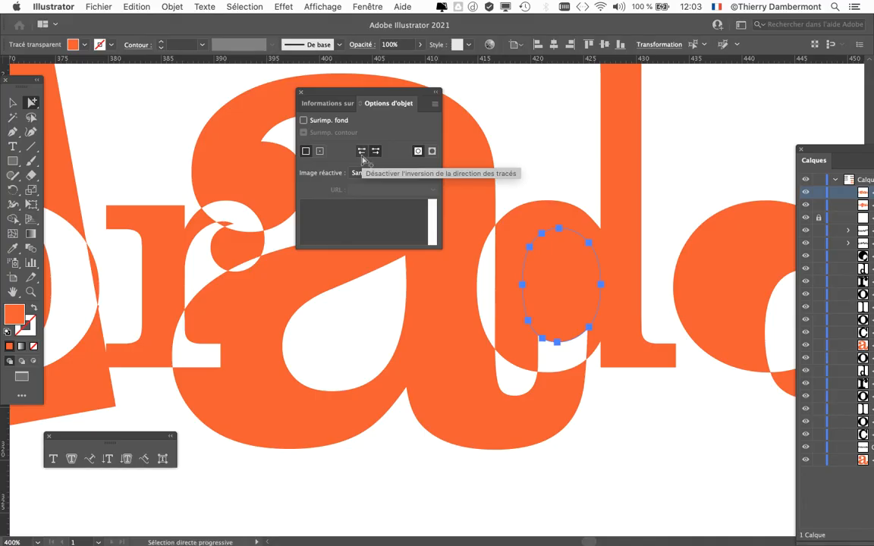
click(359, 148)
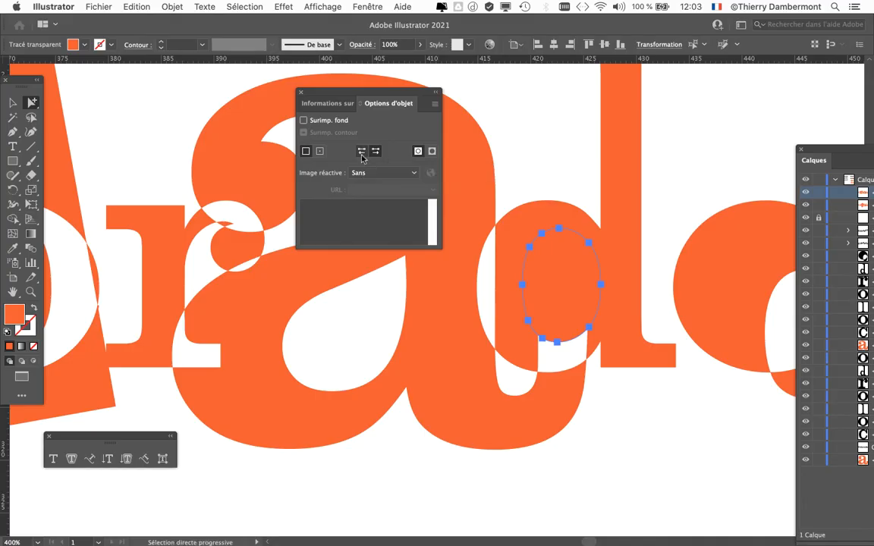
click(522, 152)
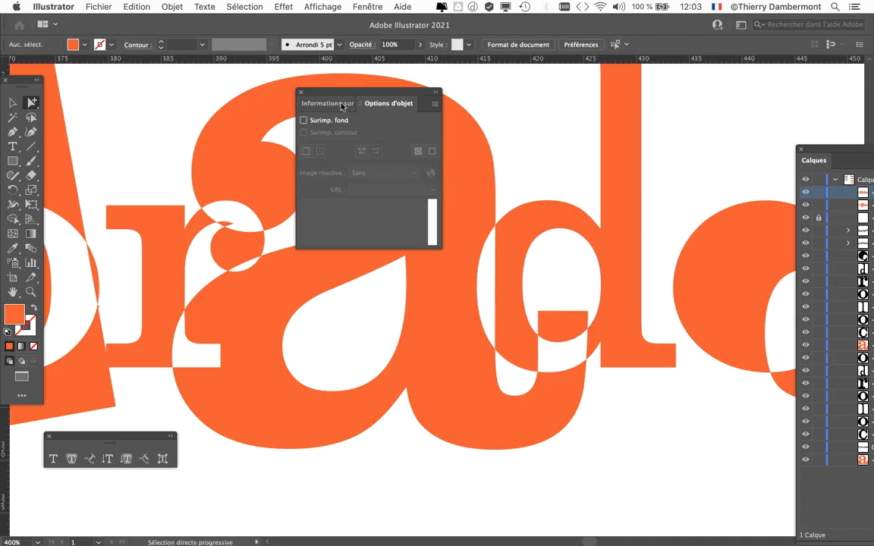
Move the object options palette below the letters, collapse it, and show the whole Colorado wordmark
drag(326, 93, 634, 434)
double_click(634, 434)
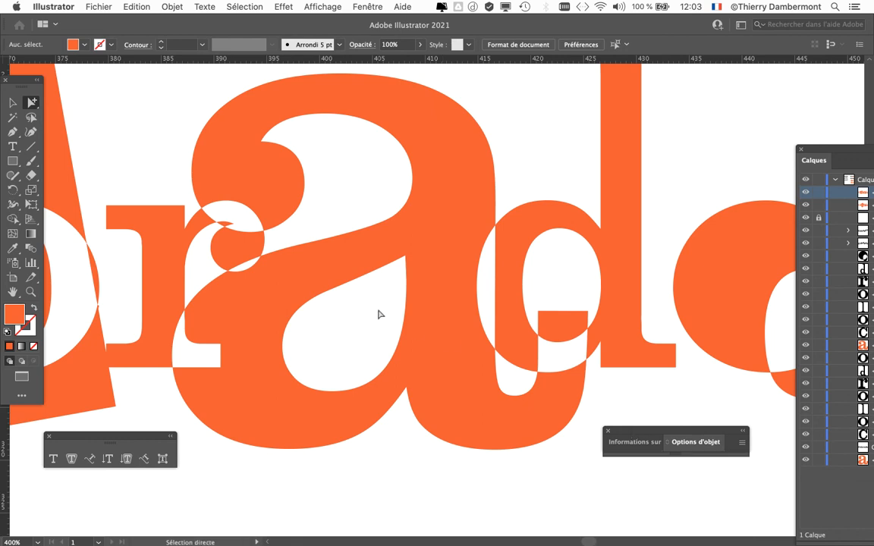
key(super+minus)
key(super+minus)
drag(359, 312, 480, 294)
drag(395, 301, 441, 285)
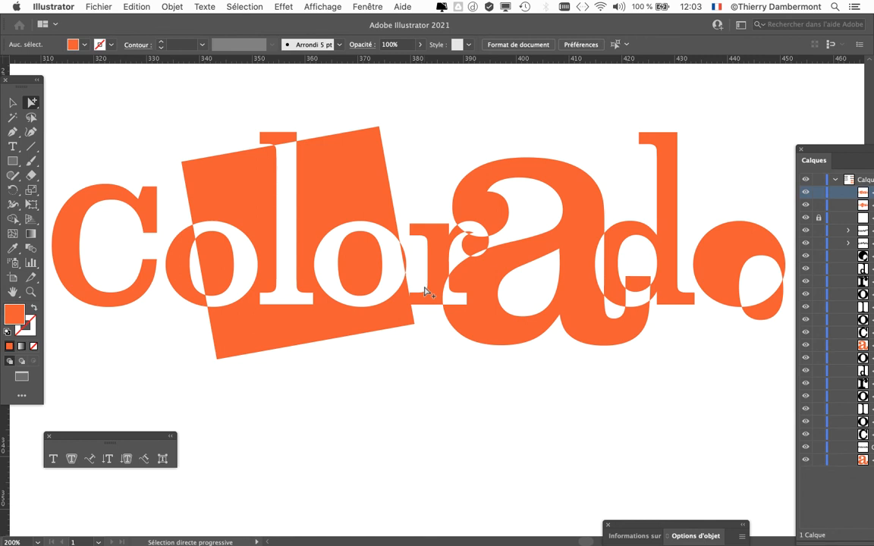
Place the object options palette under the large a, expand it, and open its display choices
drag(654, 531, 565, 377)
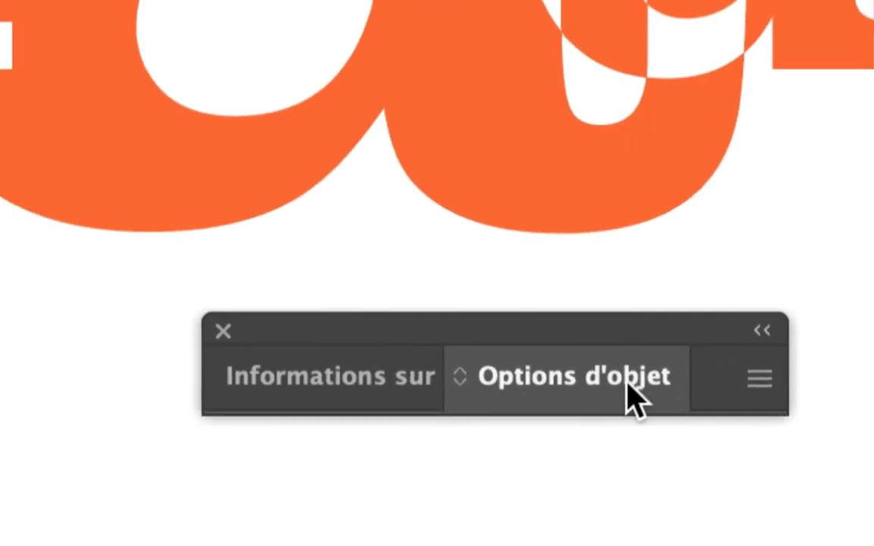
click(621, 383)
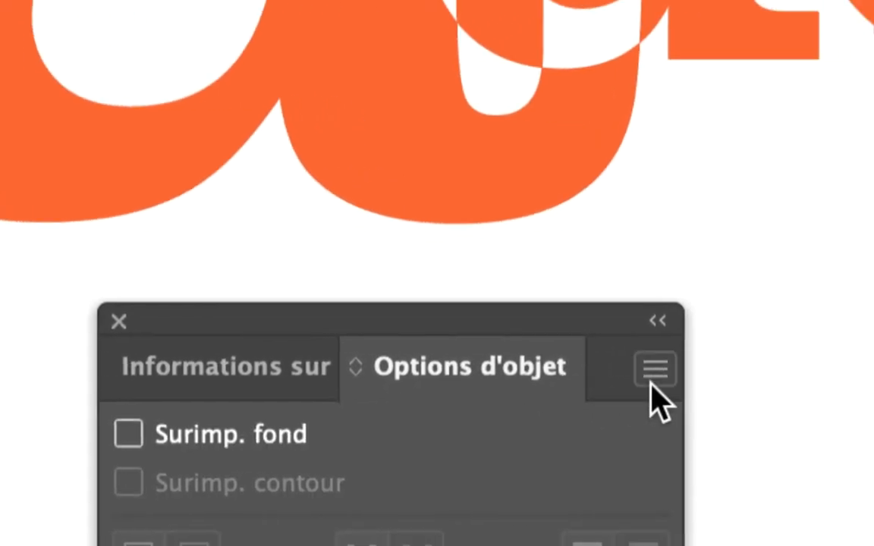
click(654, 375)
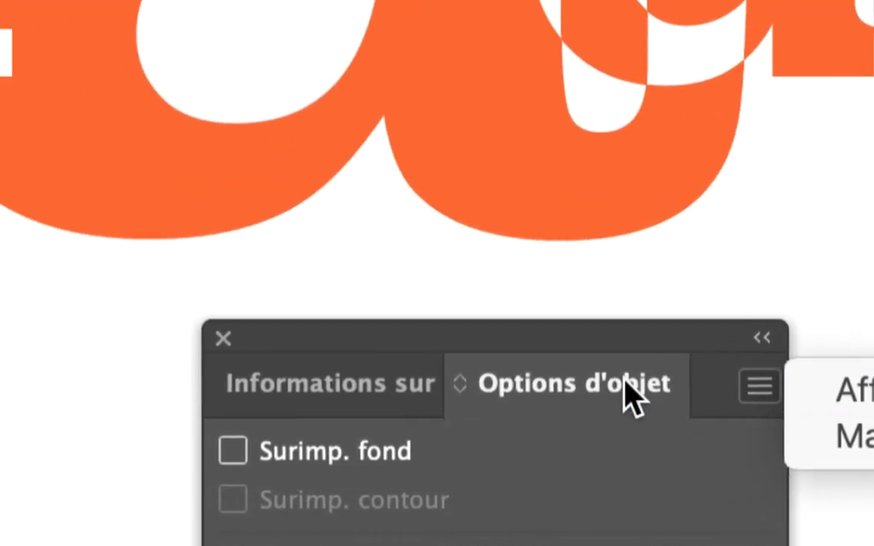
Dismiss the object options display choices and move the palette farther below the Colorado wordmark
click(454, 376)
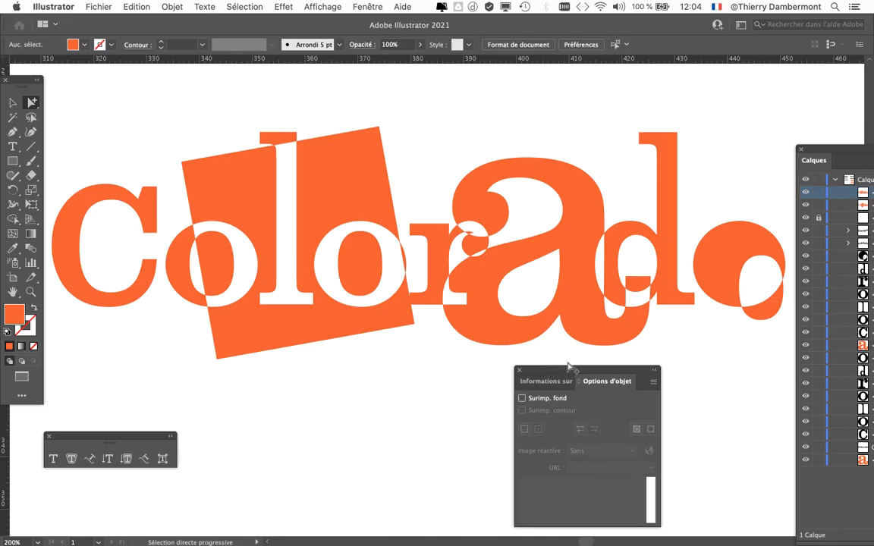
drag(533, 371, 557, 385)
scroll(421, 356, down, 2)
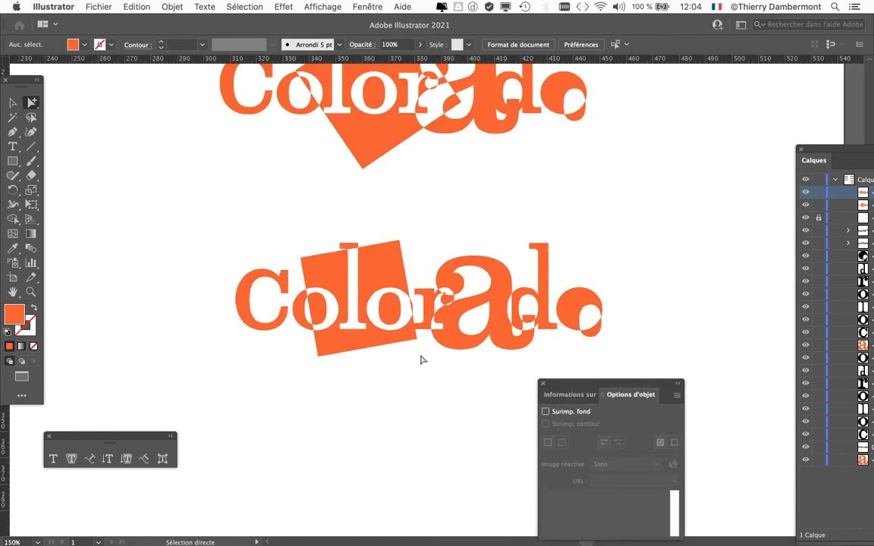
drag(587, 188, 525, 265)
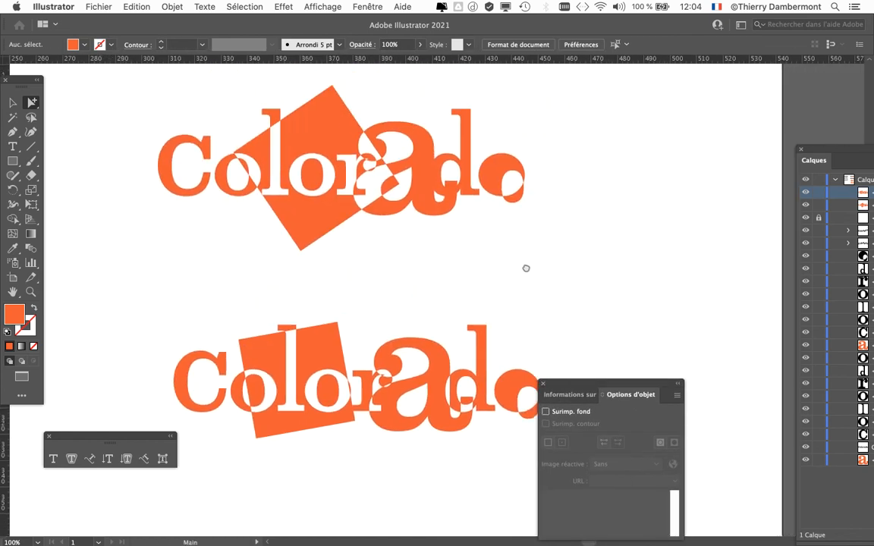
Save the document as a new version named intro texte - 07.ai in Adobe Illustrator format, accepting the Illustrator 2020 options
click(114, 6)
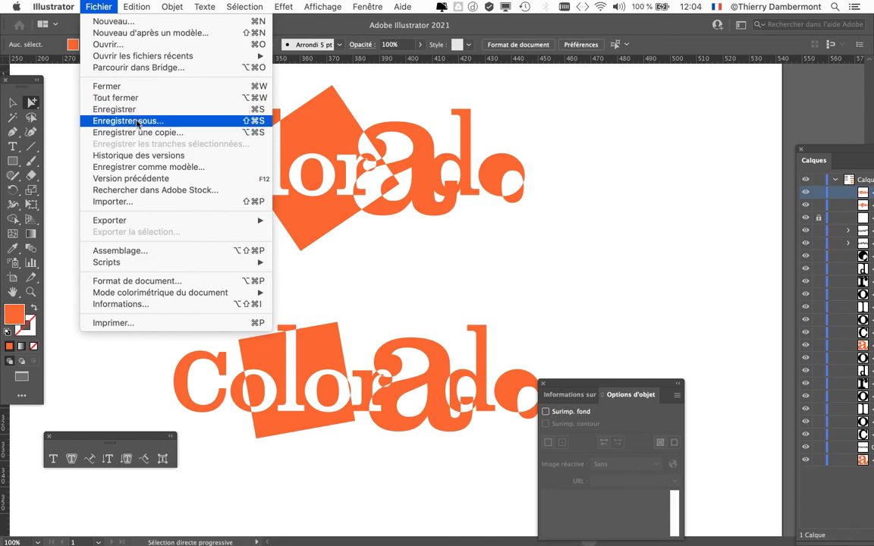
click(123, 110)
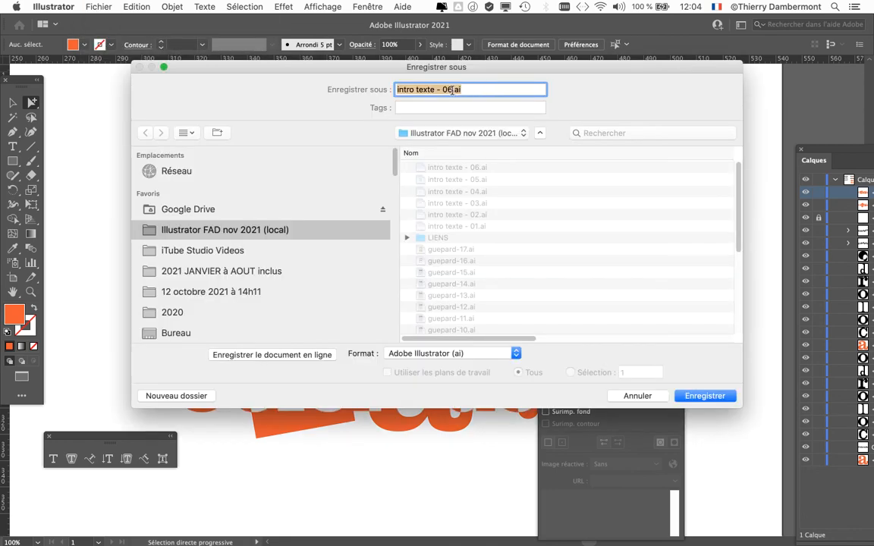
click(452, 90)
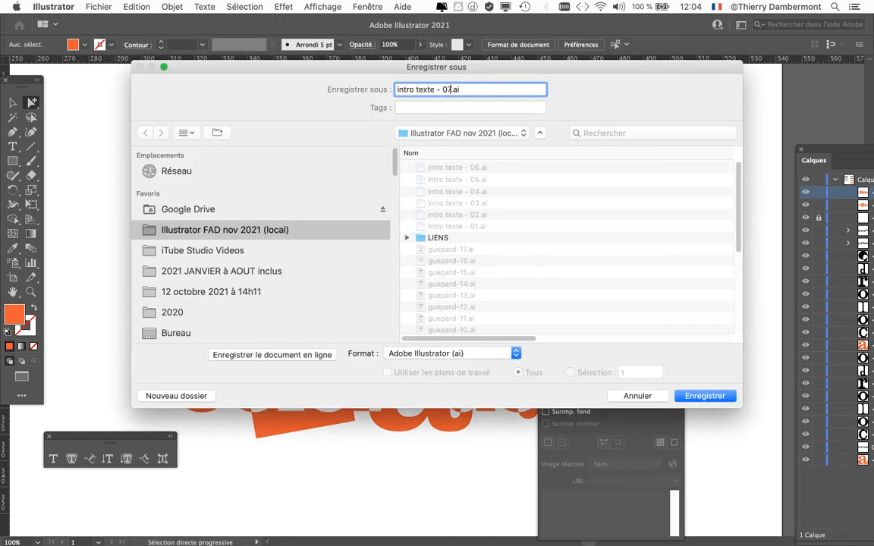
click(713, 395)
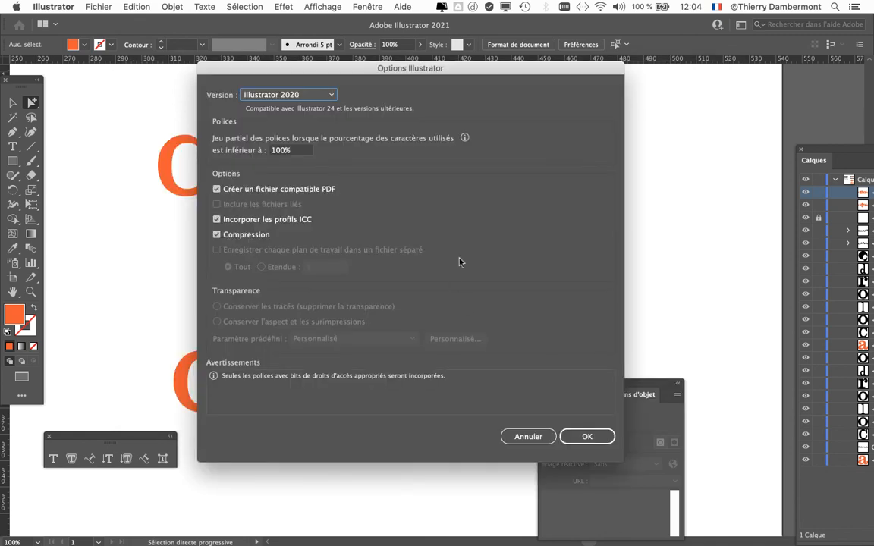
click(586, 435)
Review the black and orange Colorado wordmark variations together on the artboard
key(super+minus)
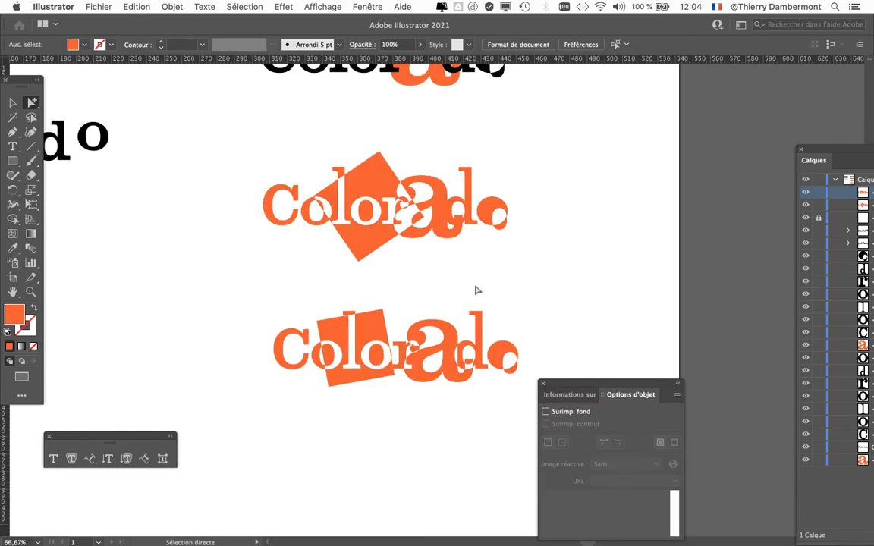
drag(468, 256, 628, 220)
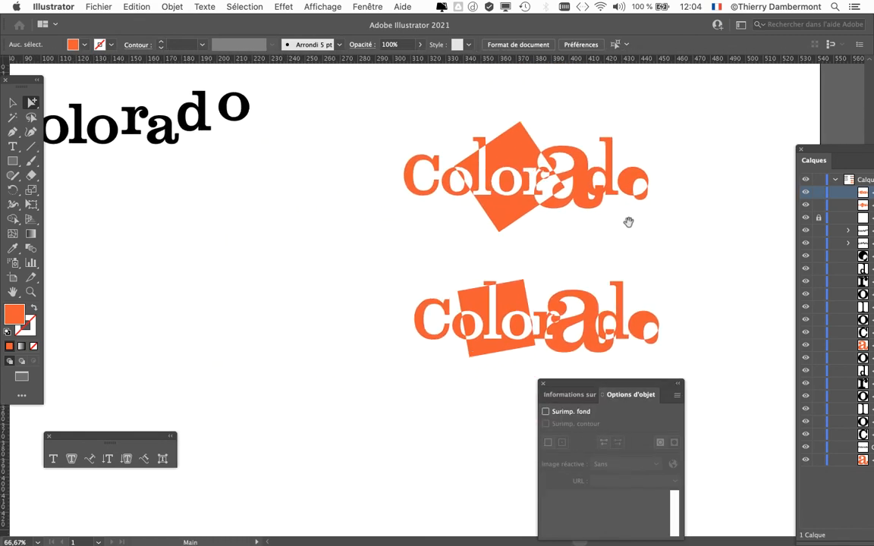
key(super+minus)
drag(383, 244, 428, 261)
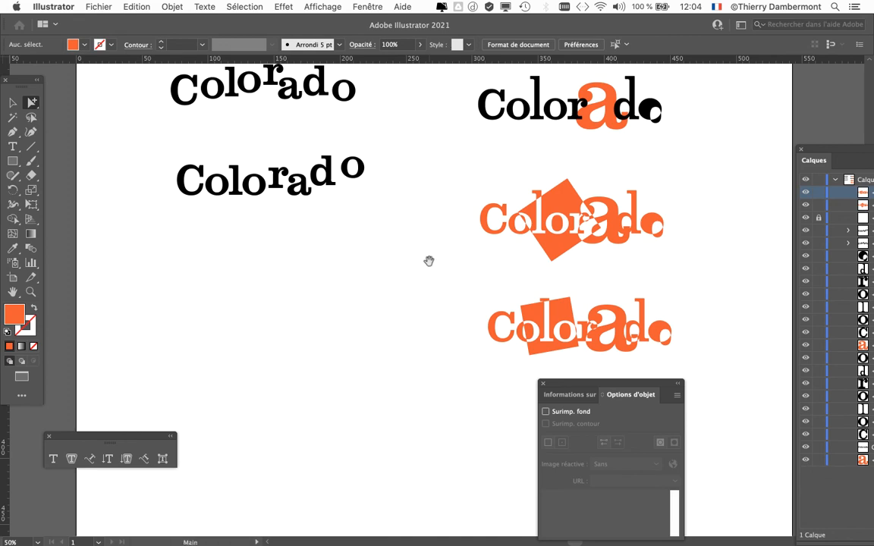
drag(430, 262, 398, 268)
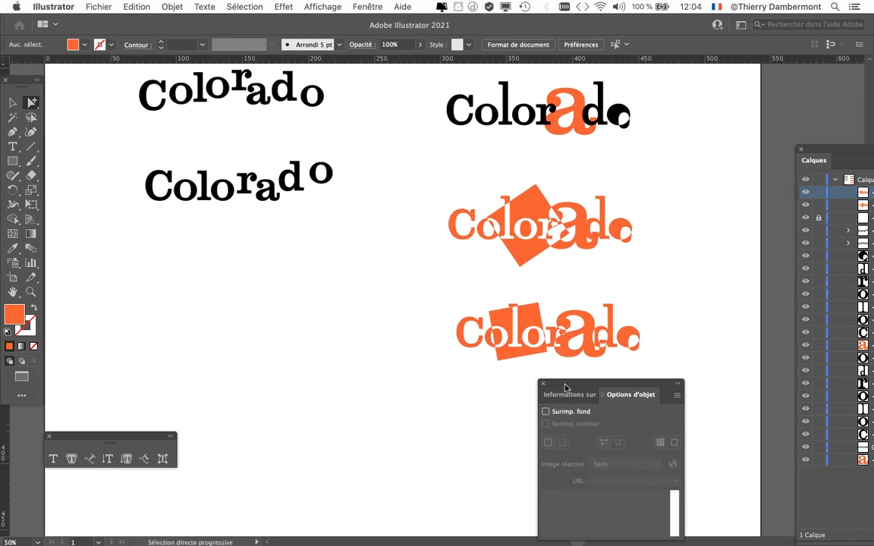